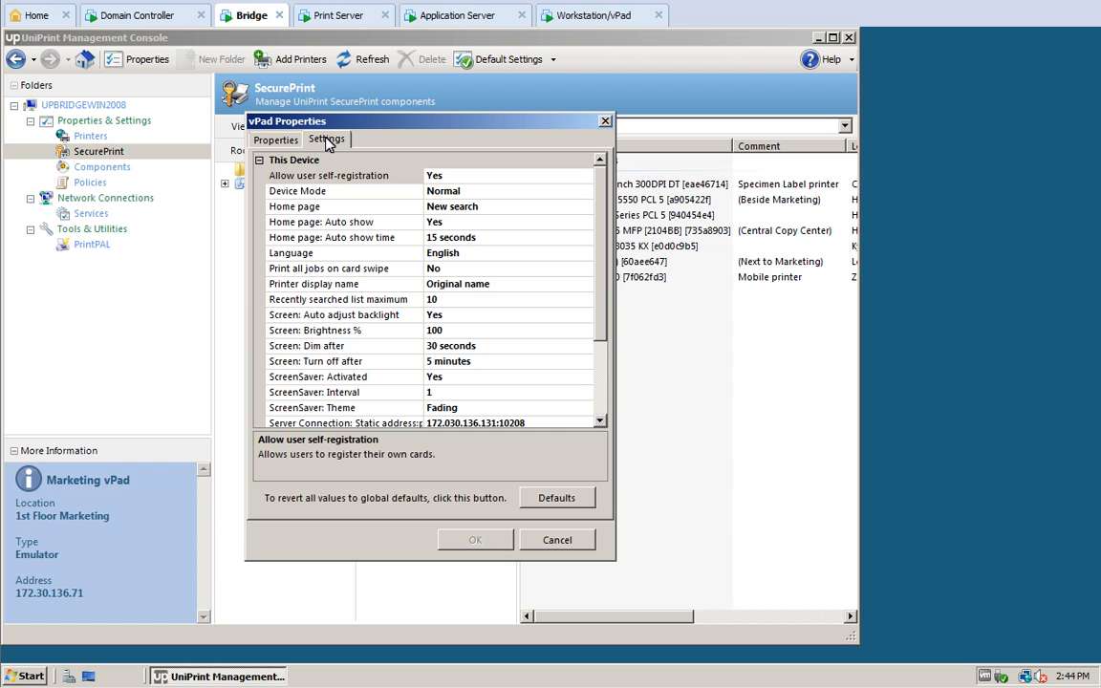
- Set "Show settings on vPad devices" to Yes for the Marketing vPad and save its properties
drag(602, 170, 605, 276)
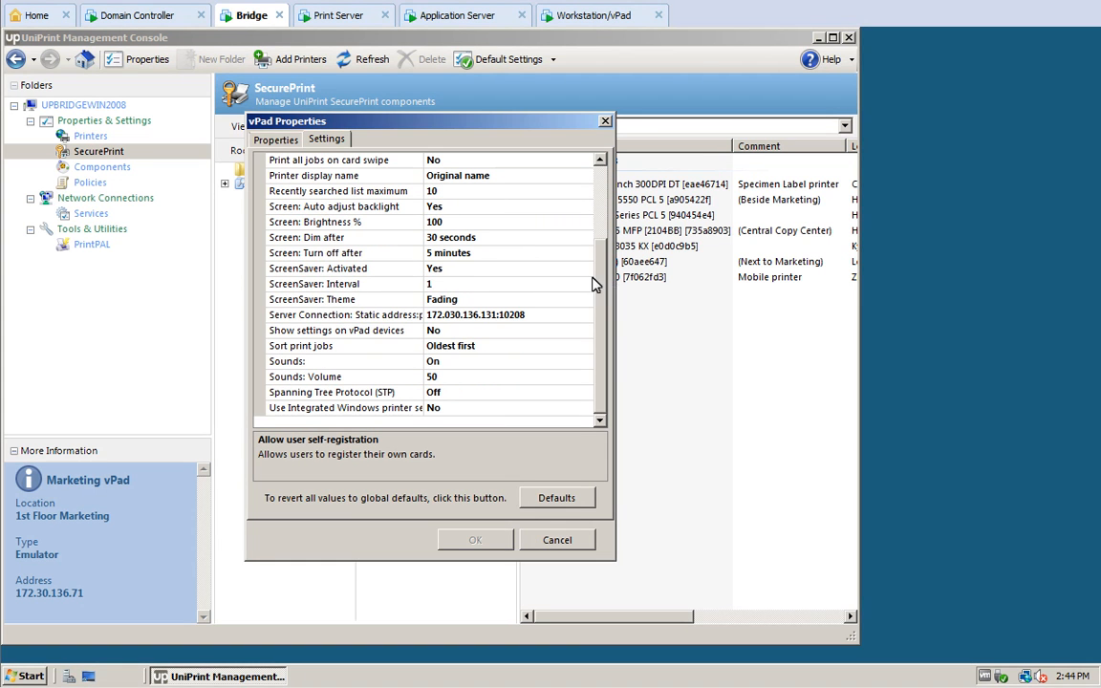
click(355, 331)
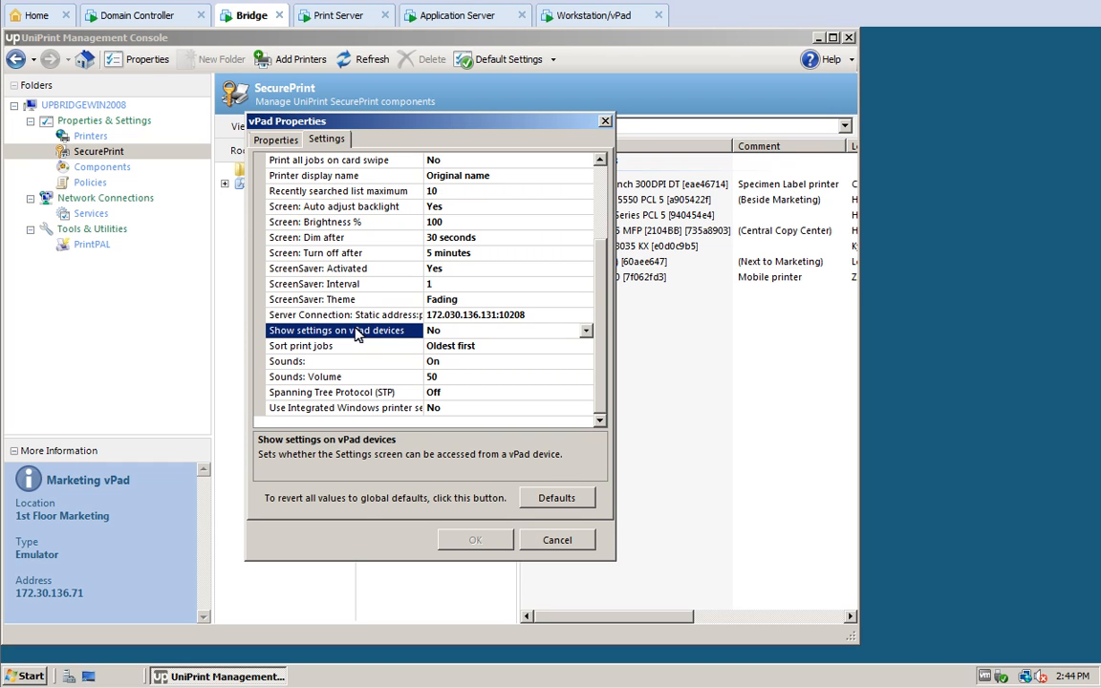
click(586, 331)
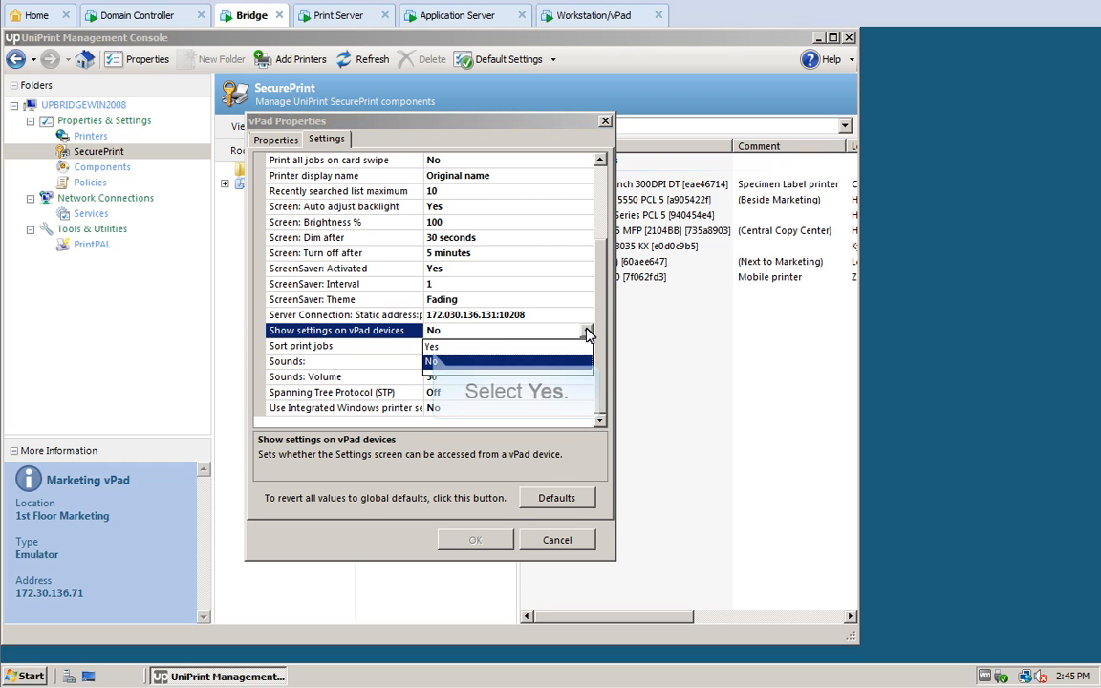
click(432, 347)
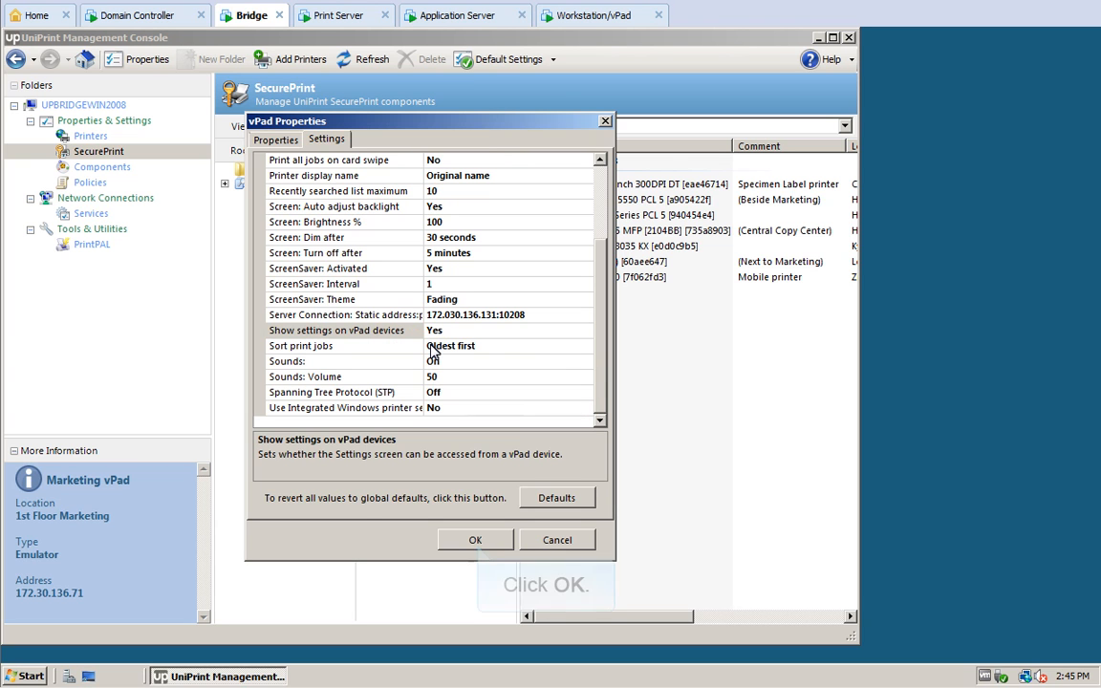
click(478, 535)
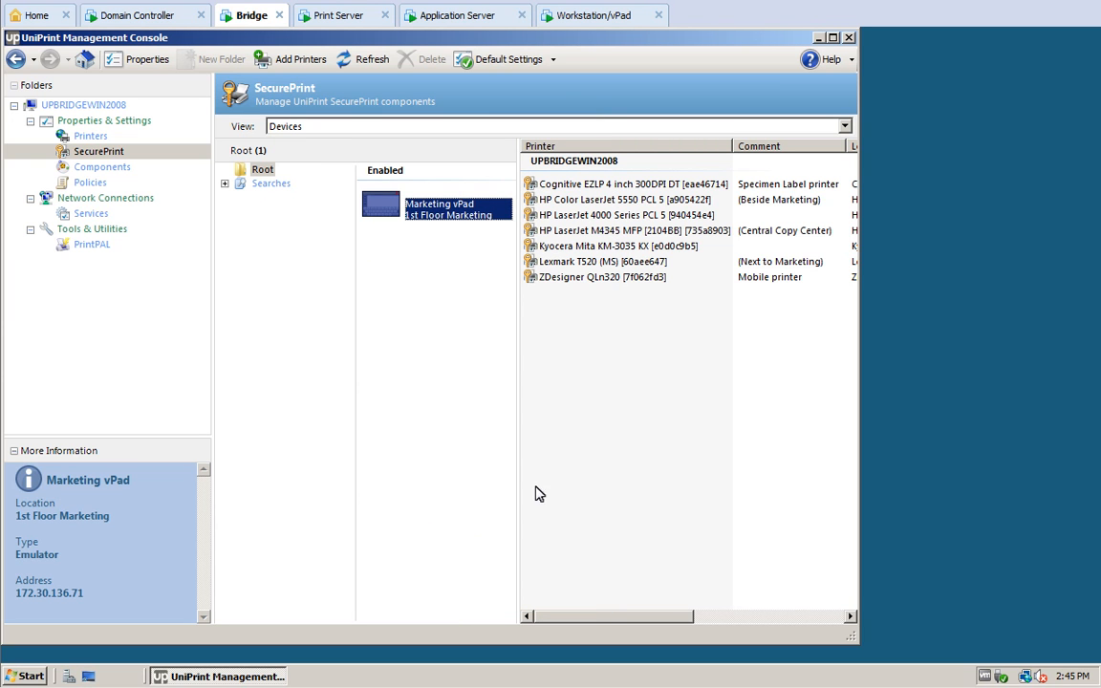
- Switch to the vPad emulator on the workstation and change its default language to Français
click(592, 15)
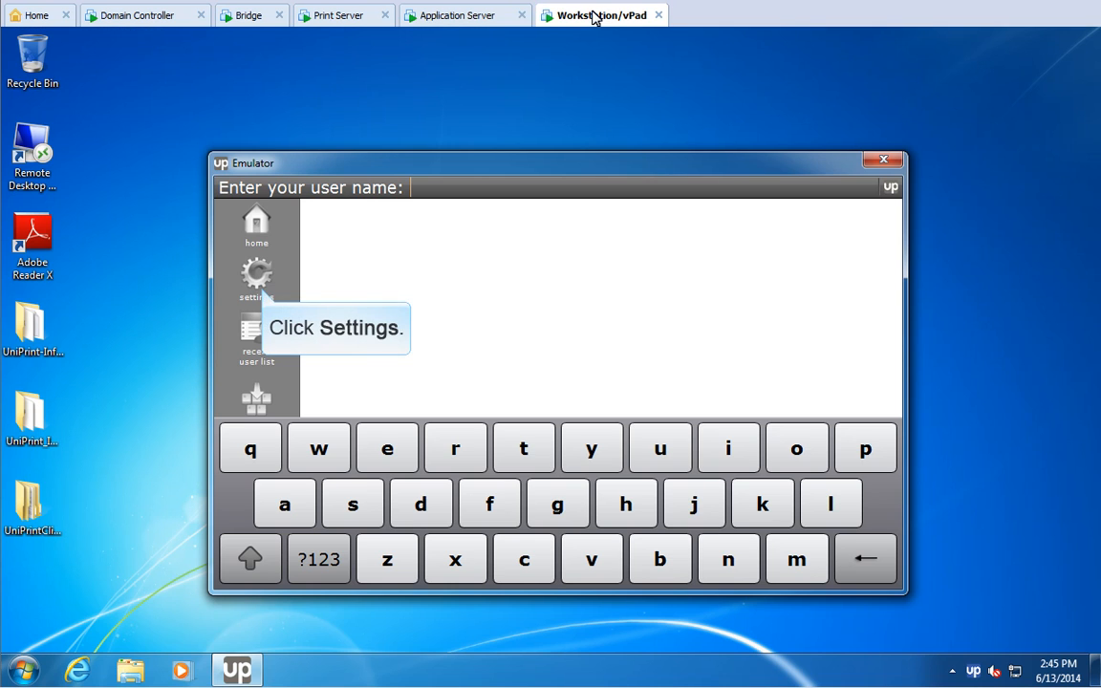
click(255, 267)
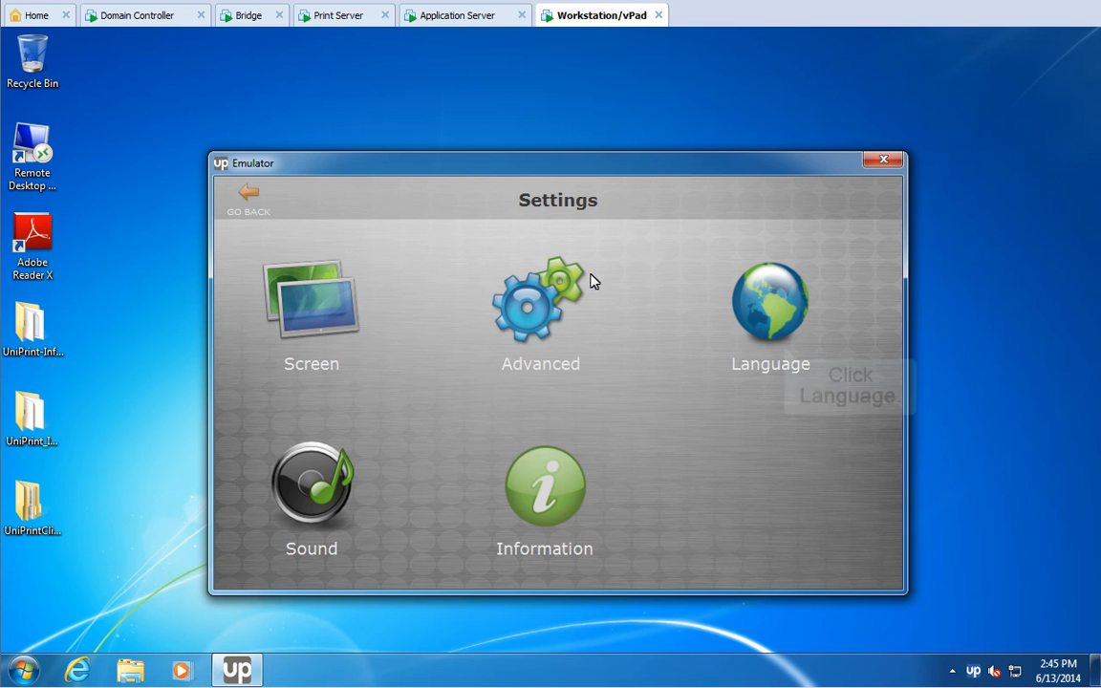
click(749, 298)
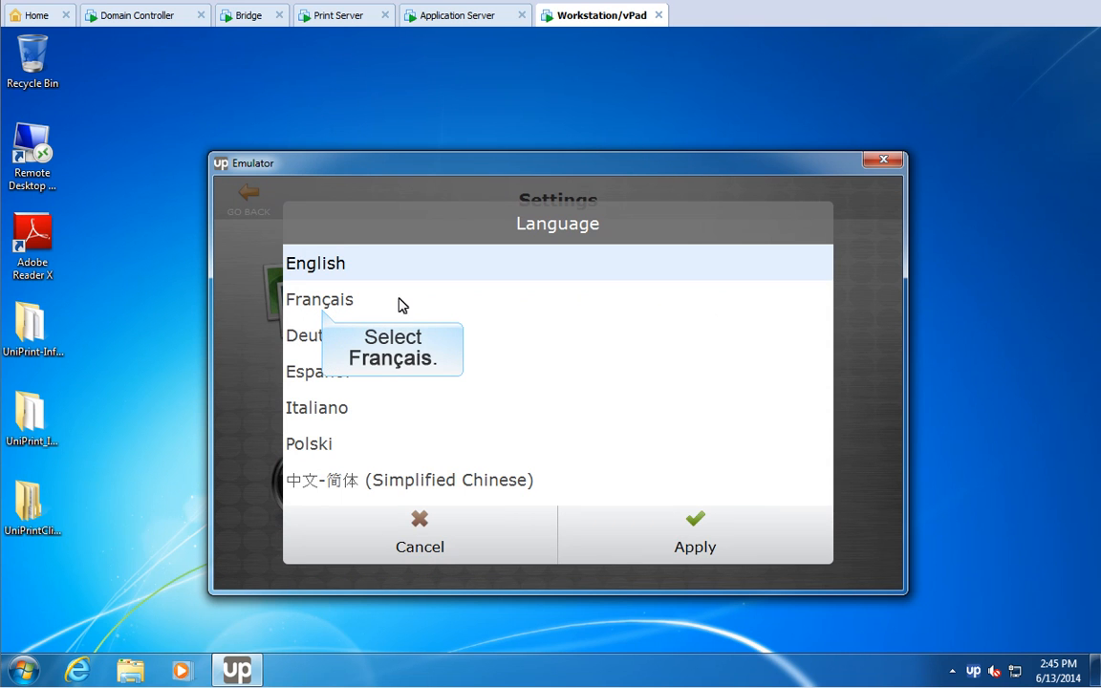
click(320, 300)
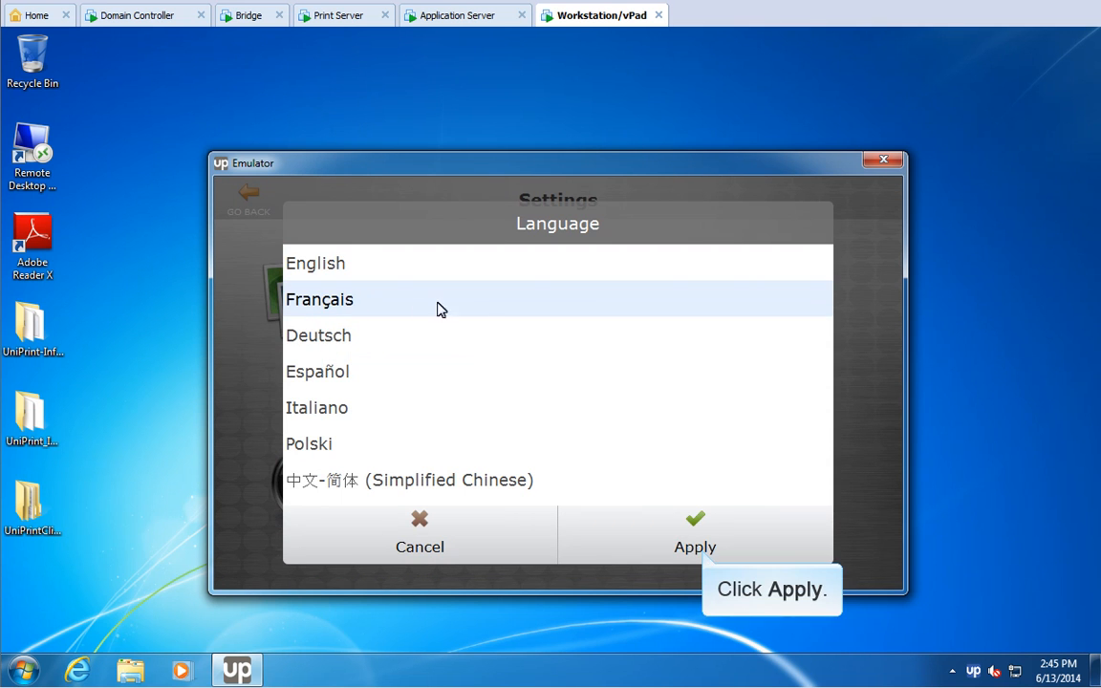
click(695, 528)
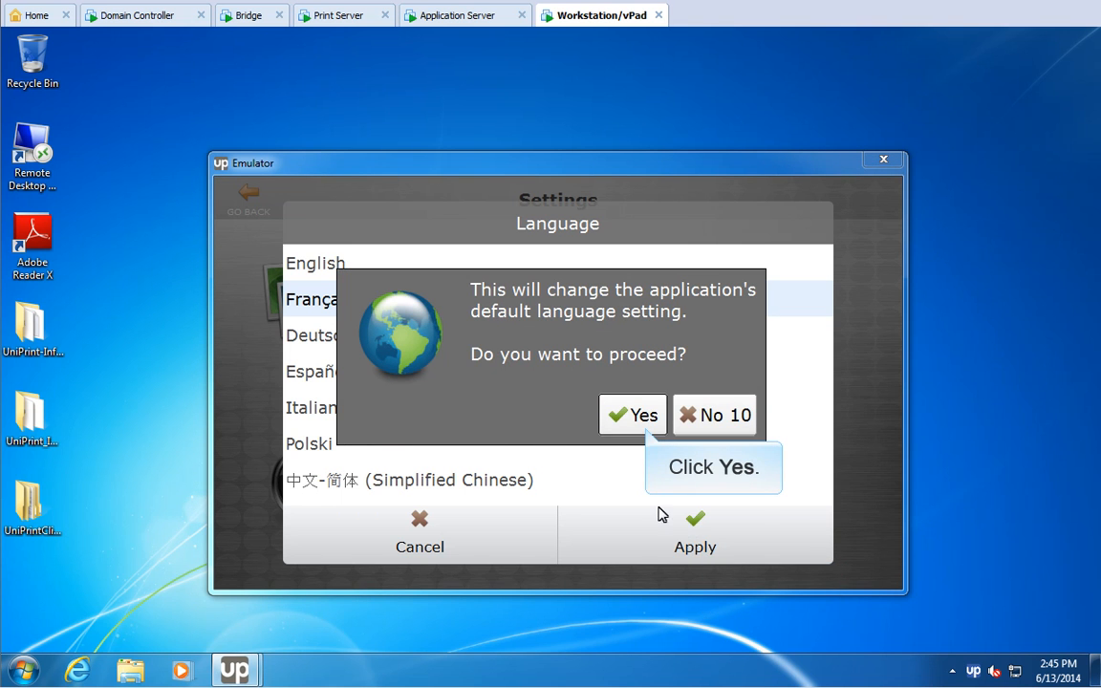
click(644, 413)
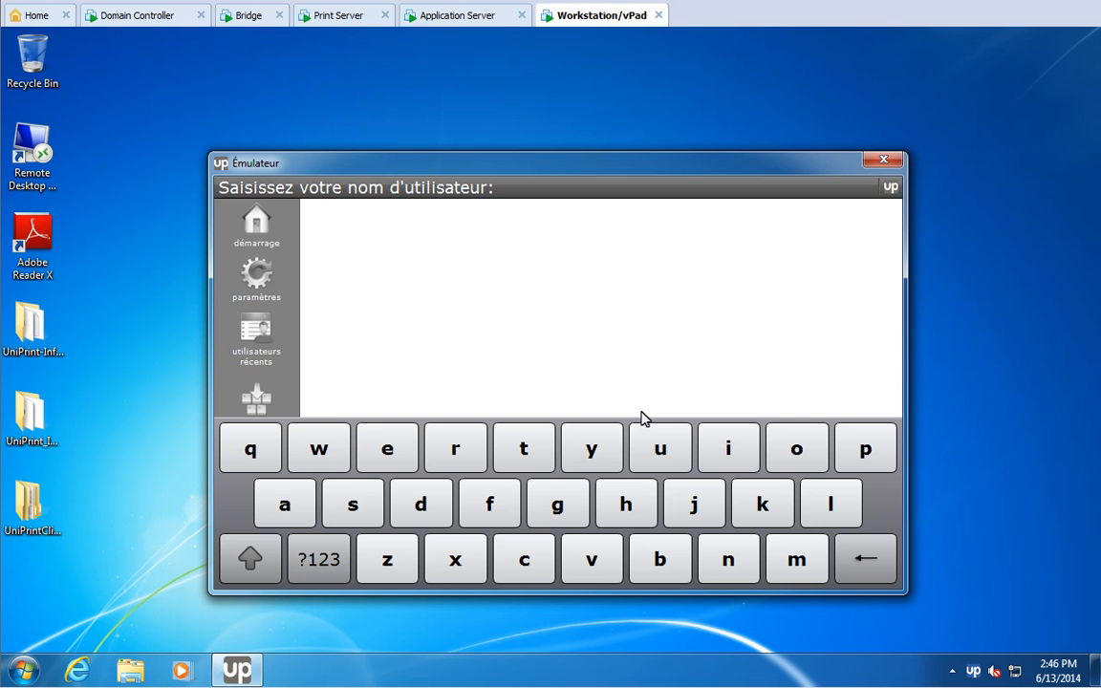
- Show the accented variants of the letter e on the emulator's on-screen keyboard and close them without choosing one
click(386, 448)
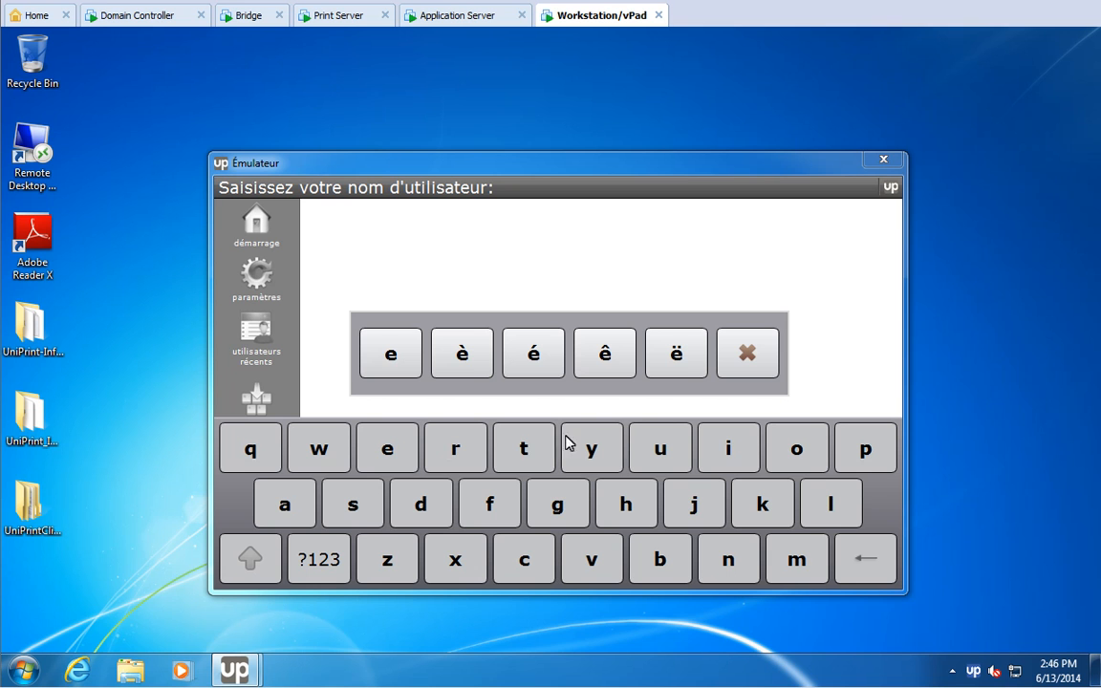
click(748, 355)
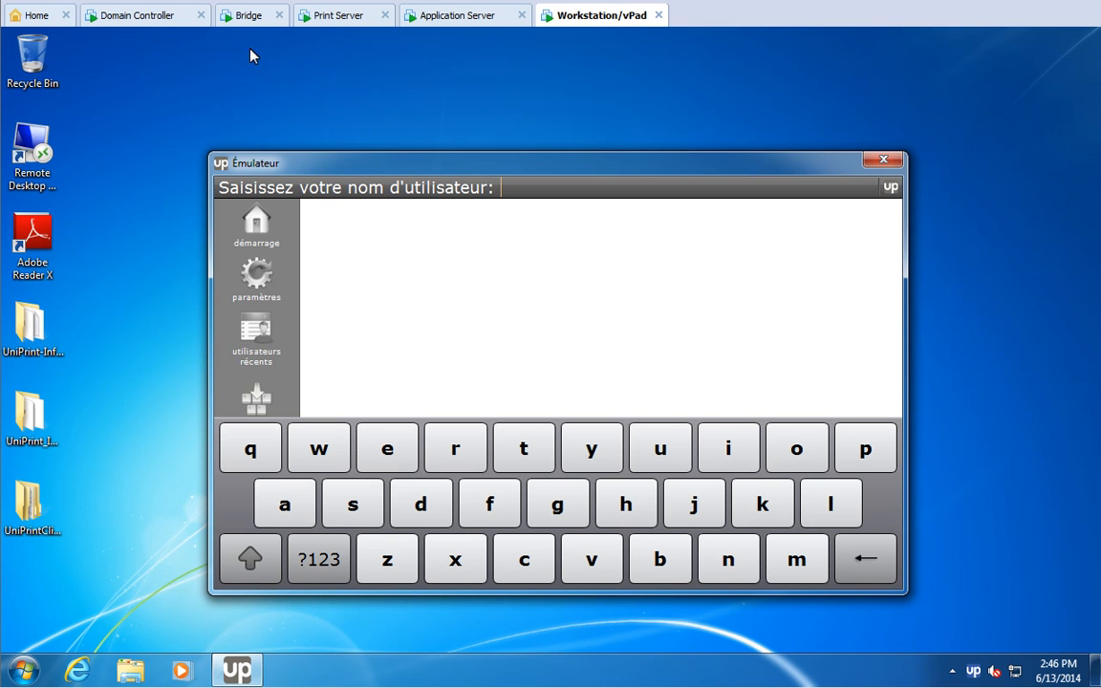
- Return to the UniPrint Management Console on the Bridge machine and set the Marketing vPad's language to English
click(250, 16)
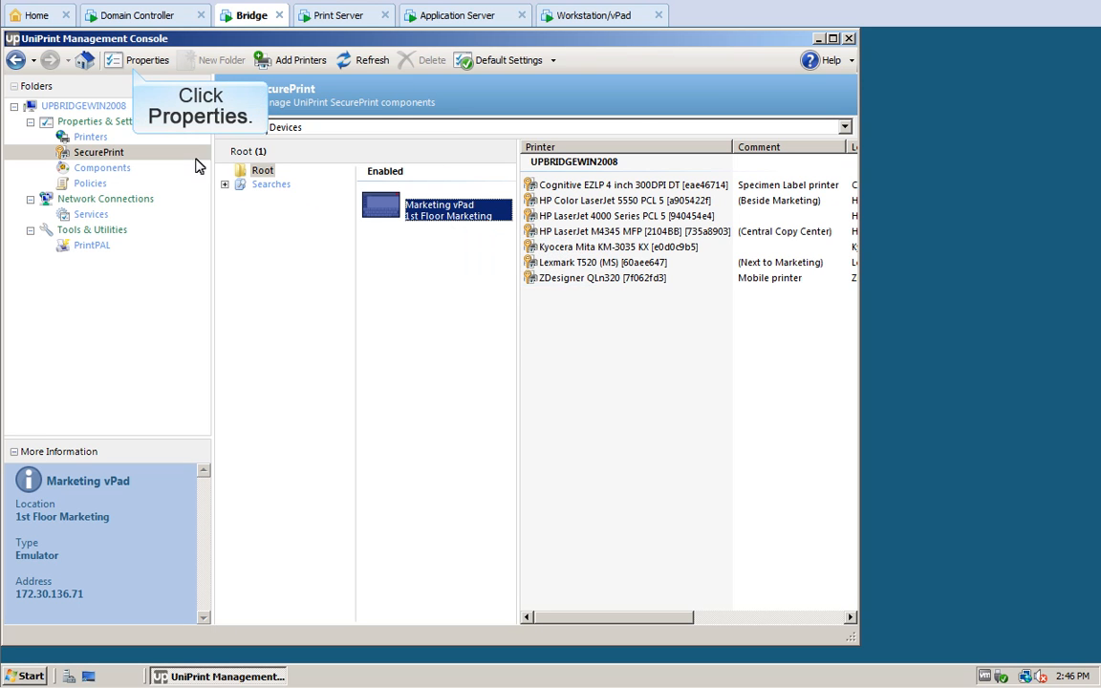
click(134, 60)
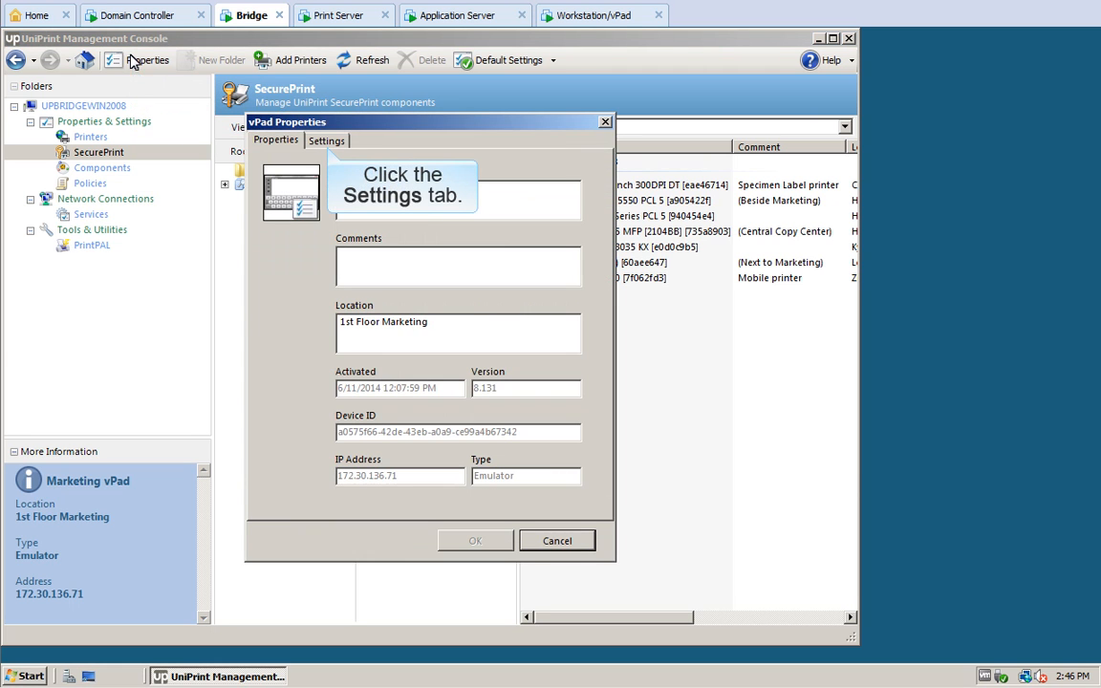
click(326, 140)
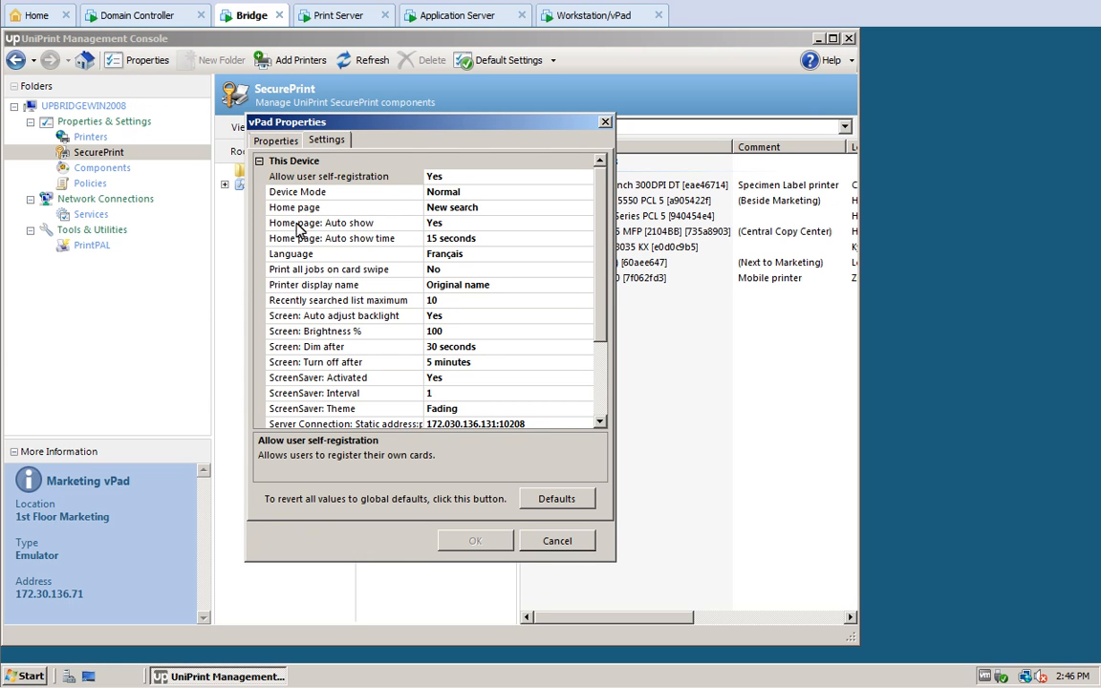
click(298, 254)
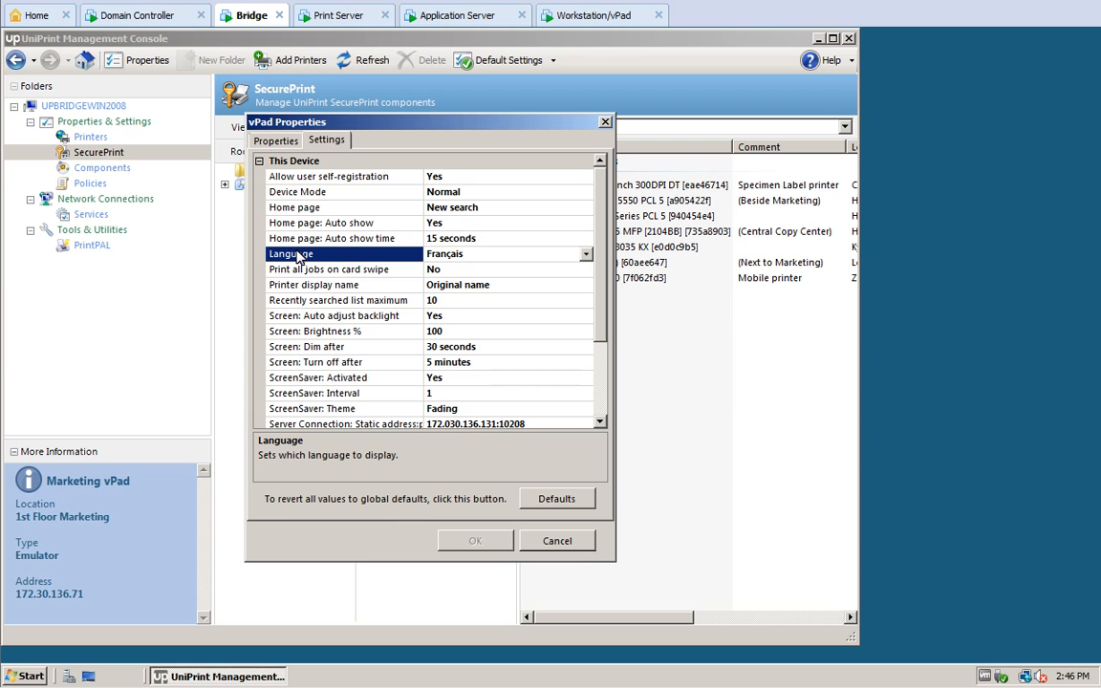
click(586, 254)
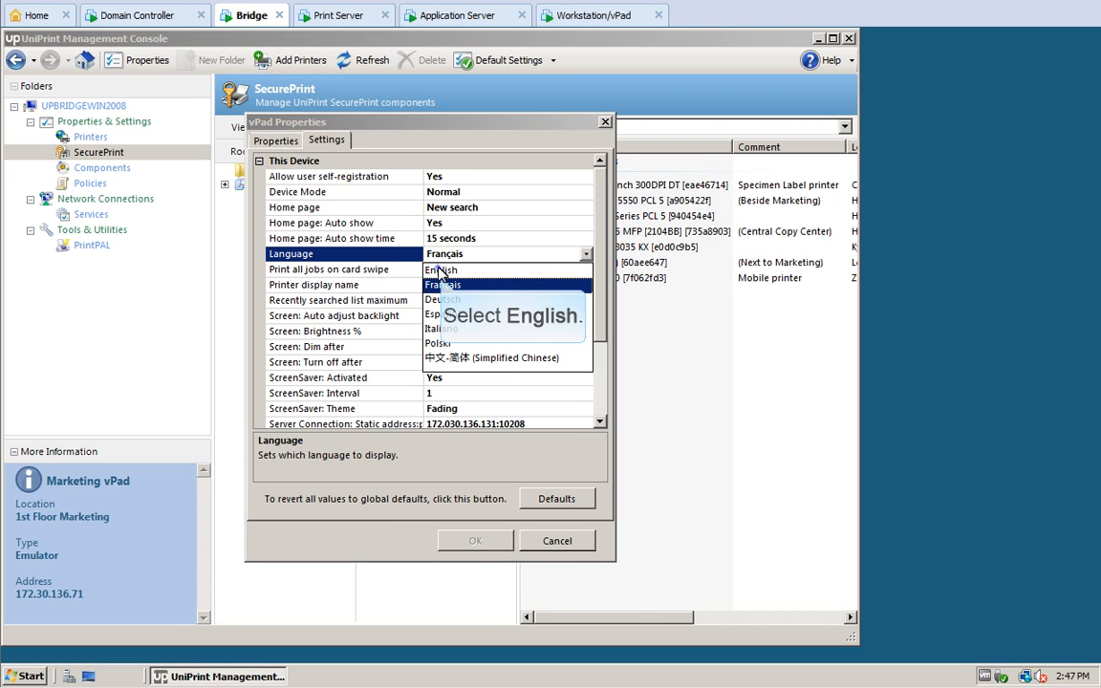
click(440, 272)
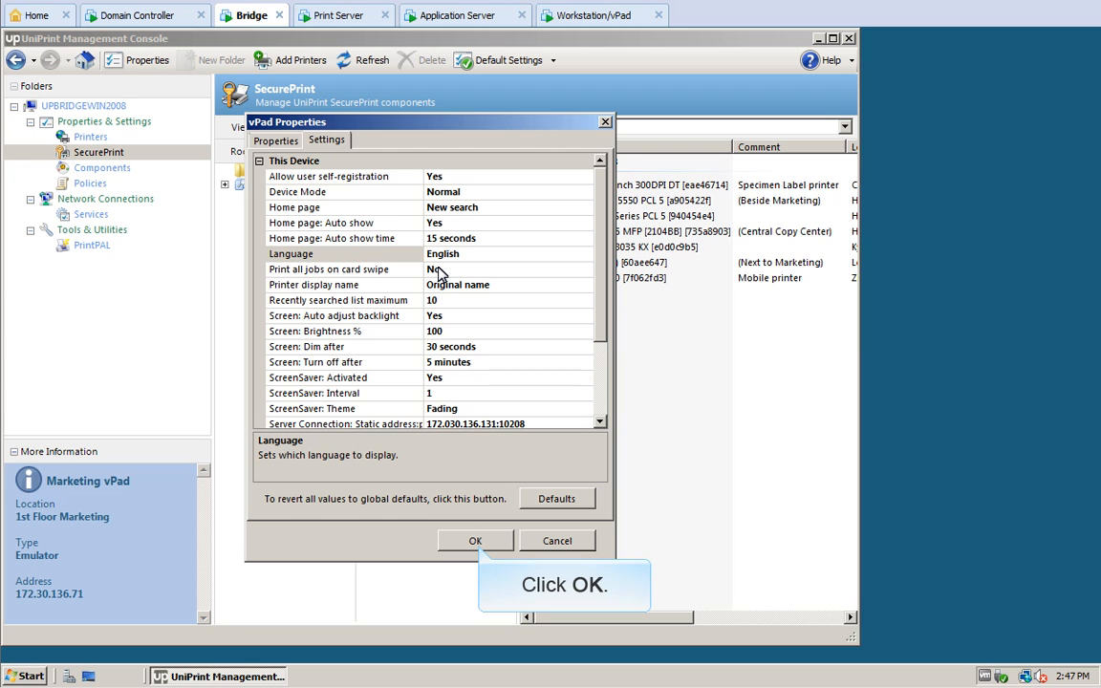
click(475, 541)
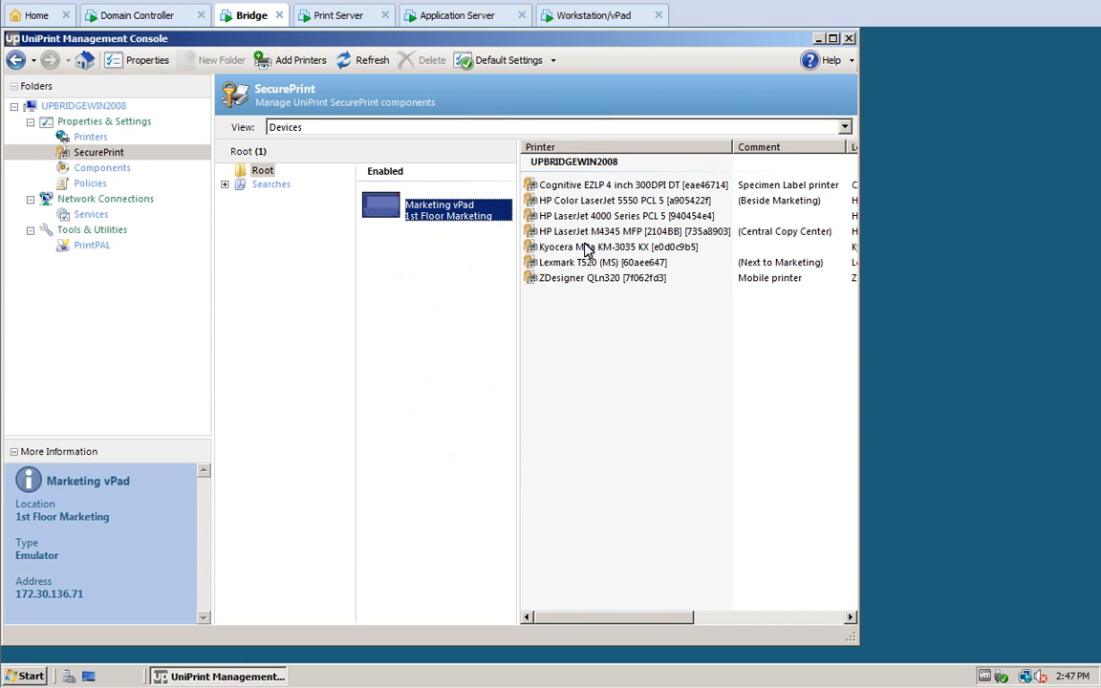
- In the workstation's vPad emulator, make the recent user list the default home page and apply the change
click(593, 15)
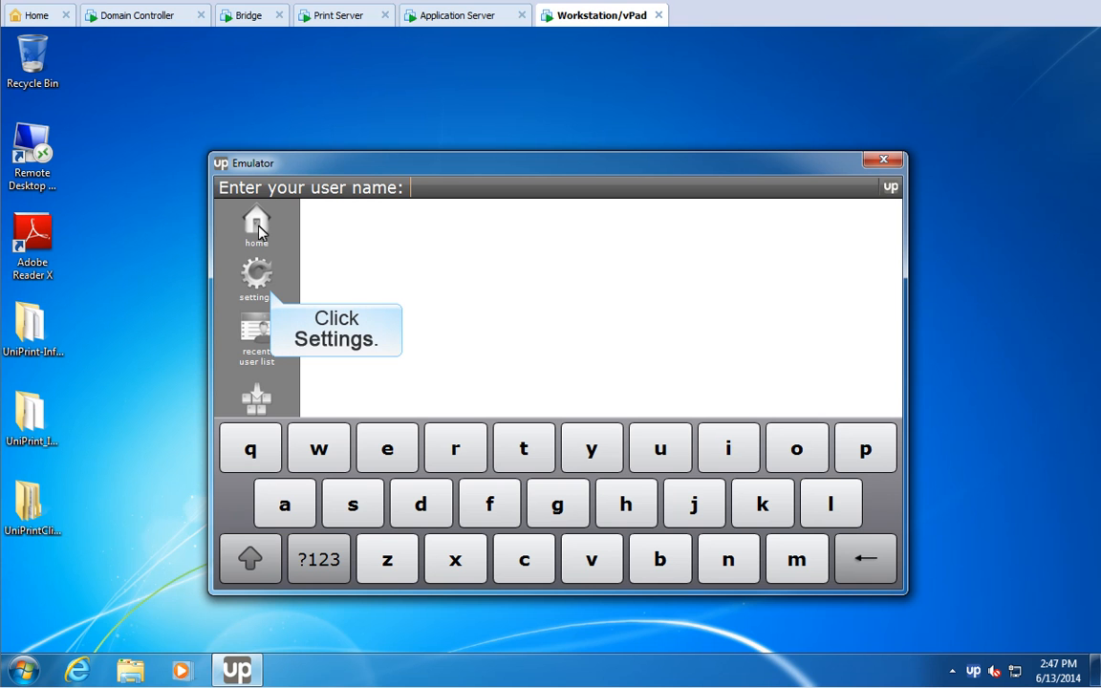
click(256, 275)
click(535, 302)
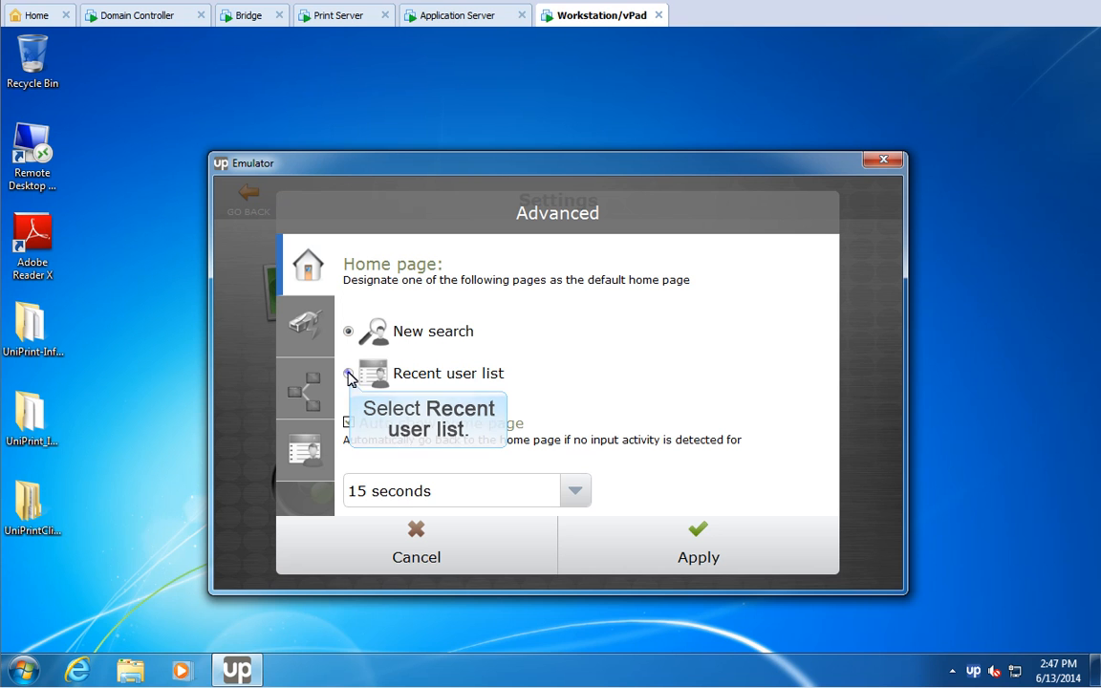
click(387, 378)
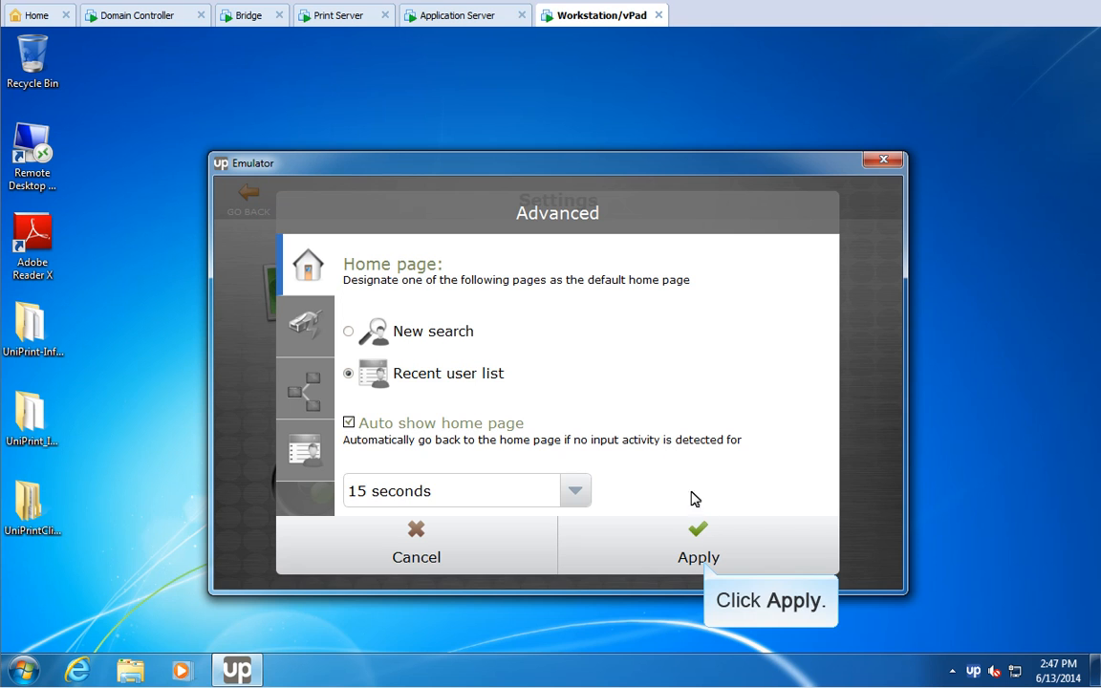
click(697, 538)
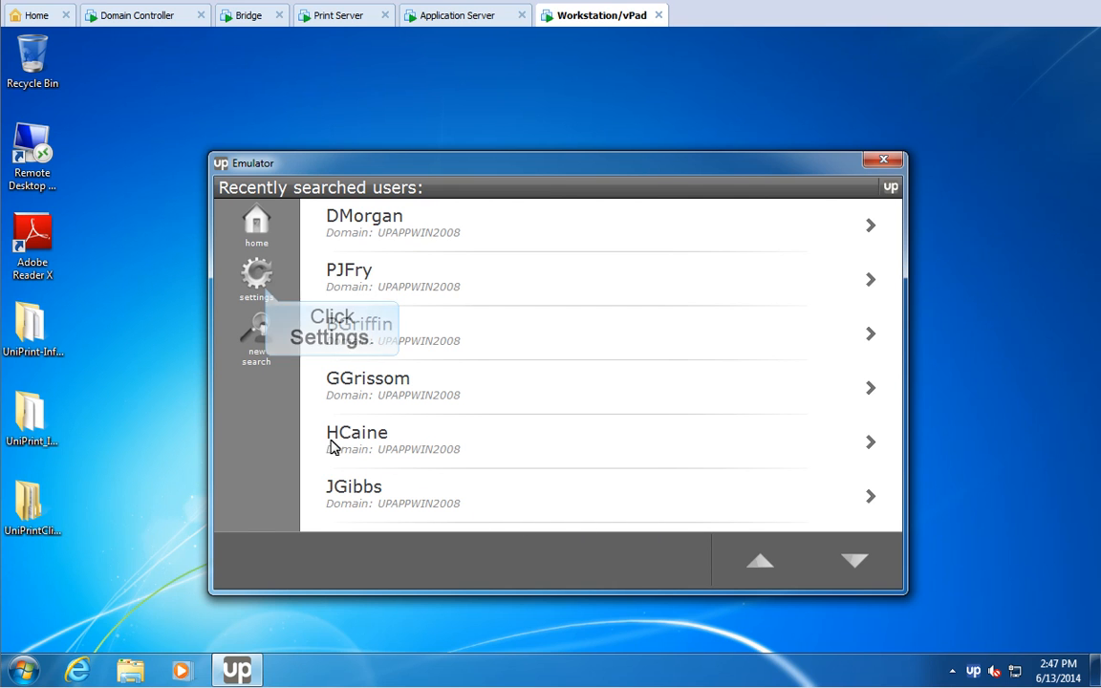
- Lower the emulator's recently searched list maximum to 6 users, raise it back to 10 and apply
click(256, 276)
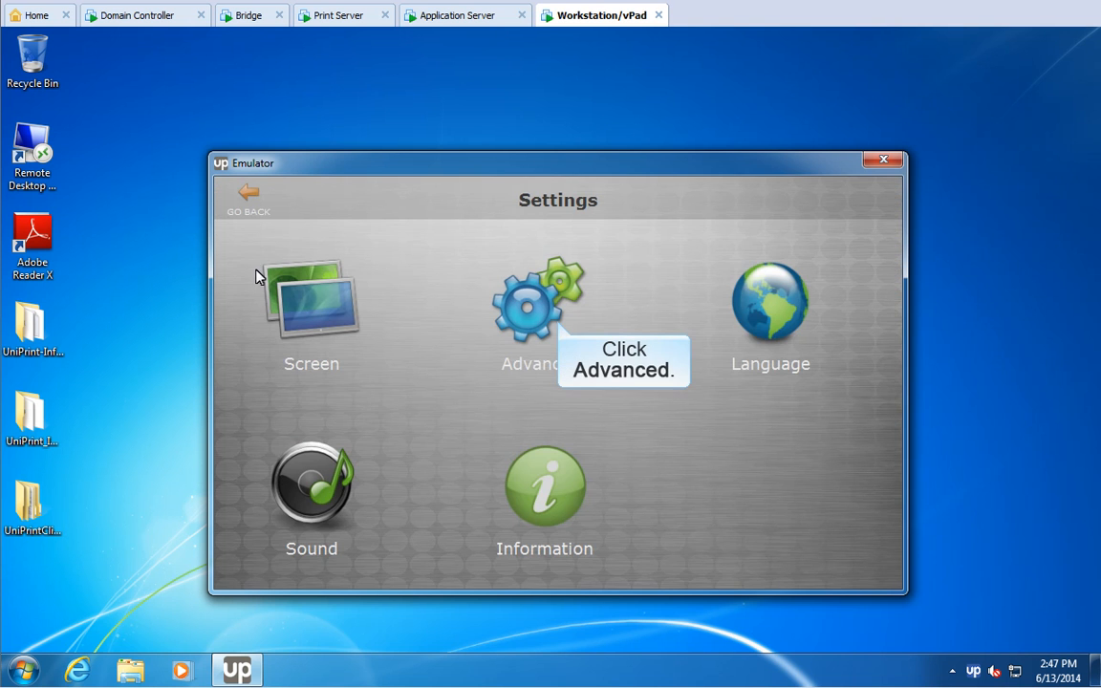
click(503, 286)
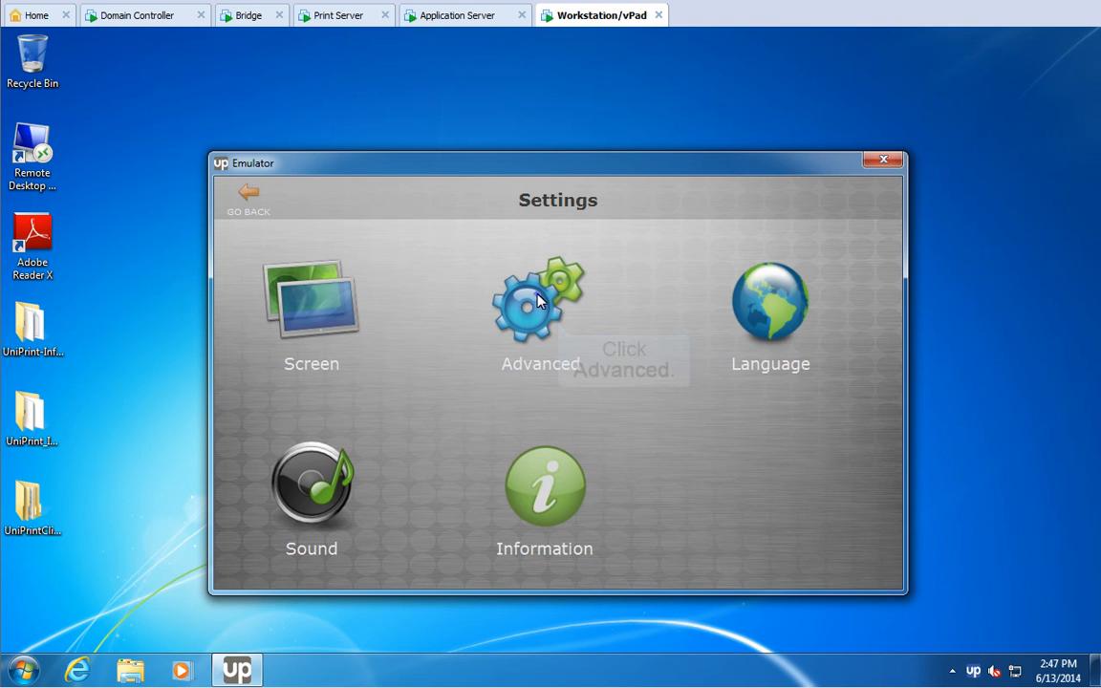
click(305, 451)
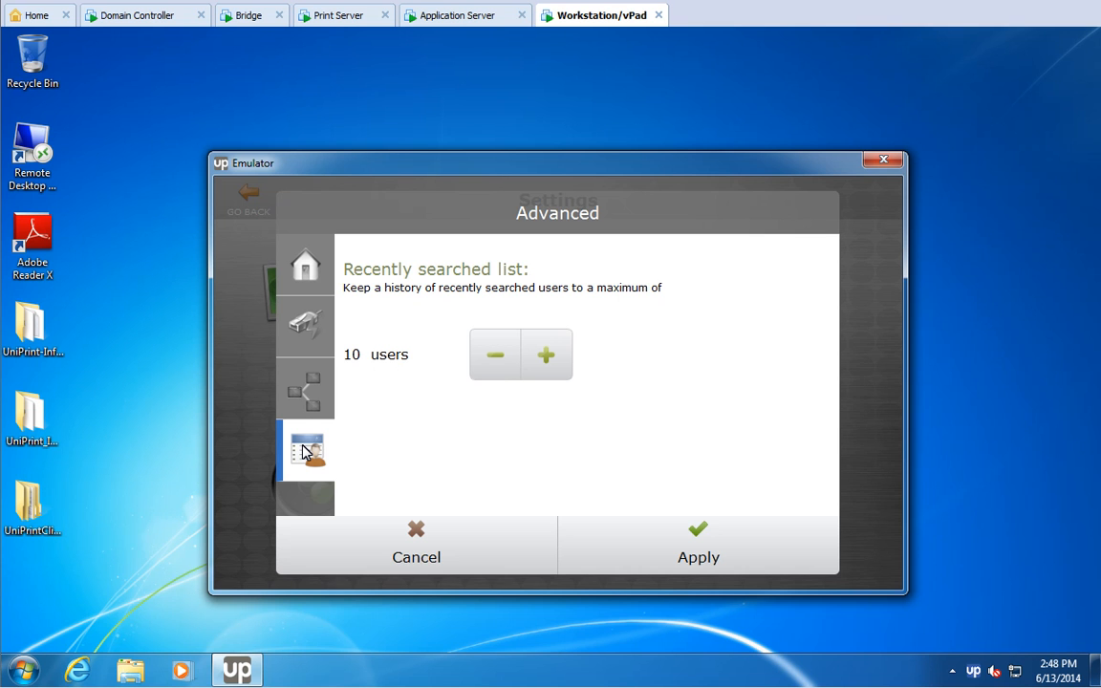
click(535, 355)
click(499, 348)
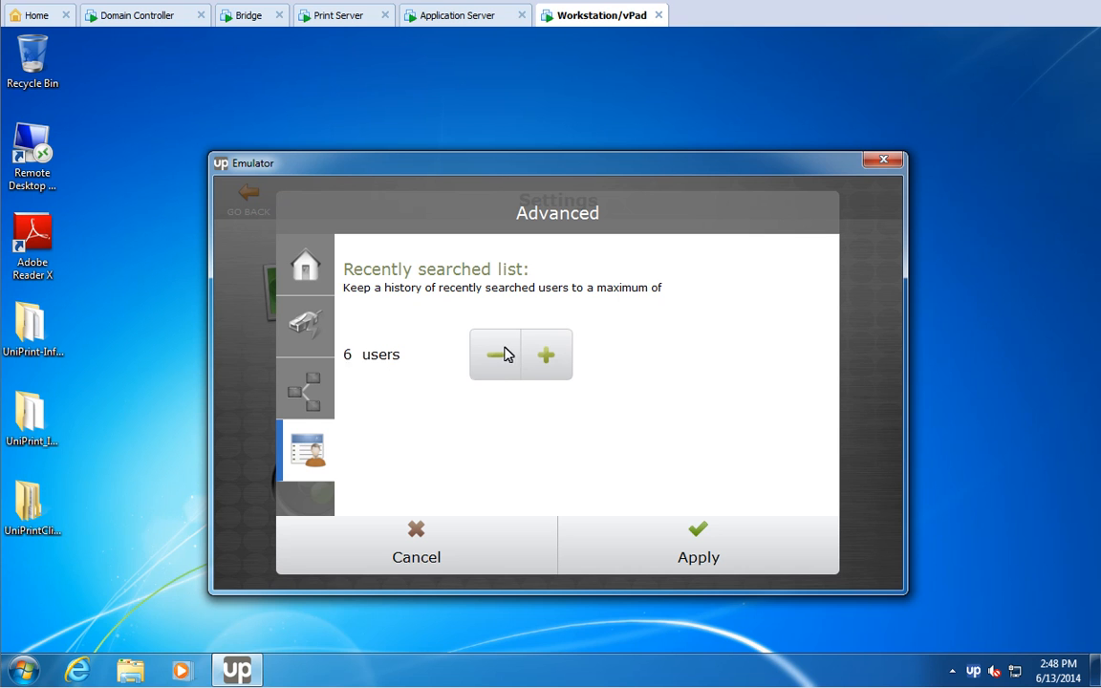
click(541, 353)
click(540, 353)
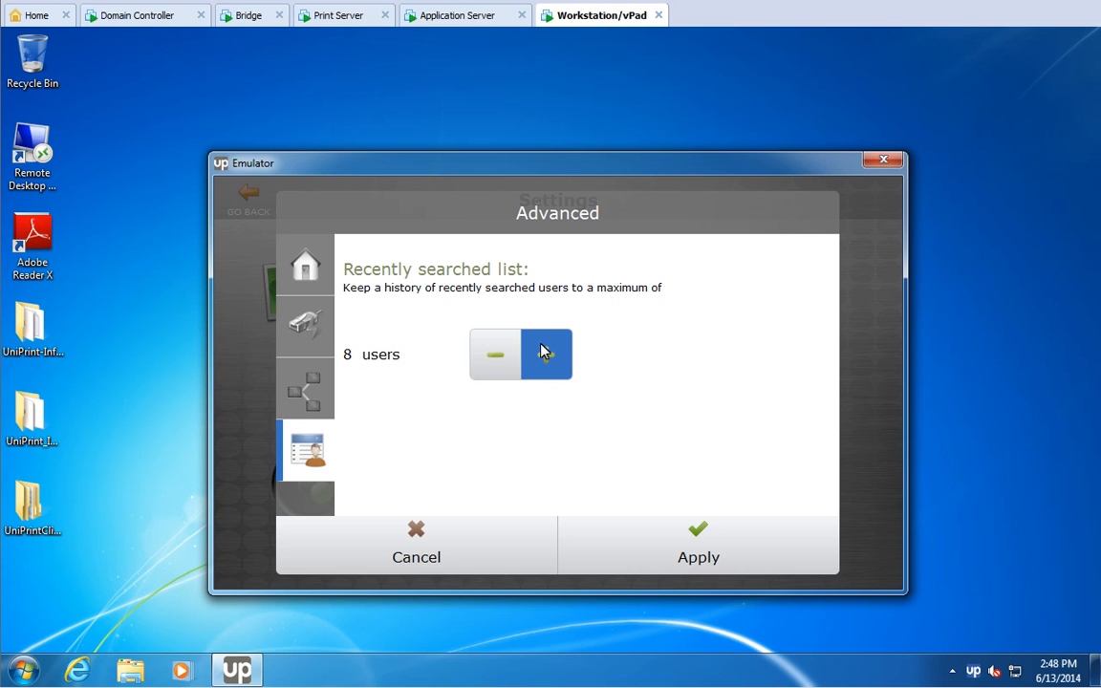
click(541, 353)
click(541, 353)
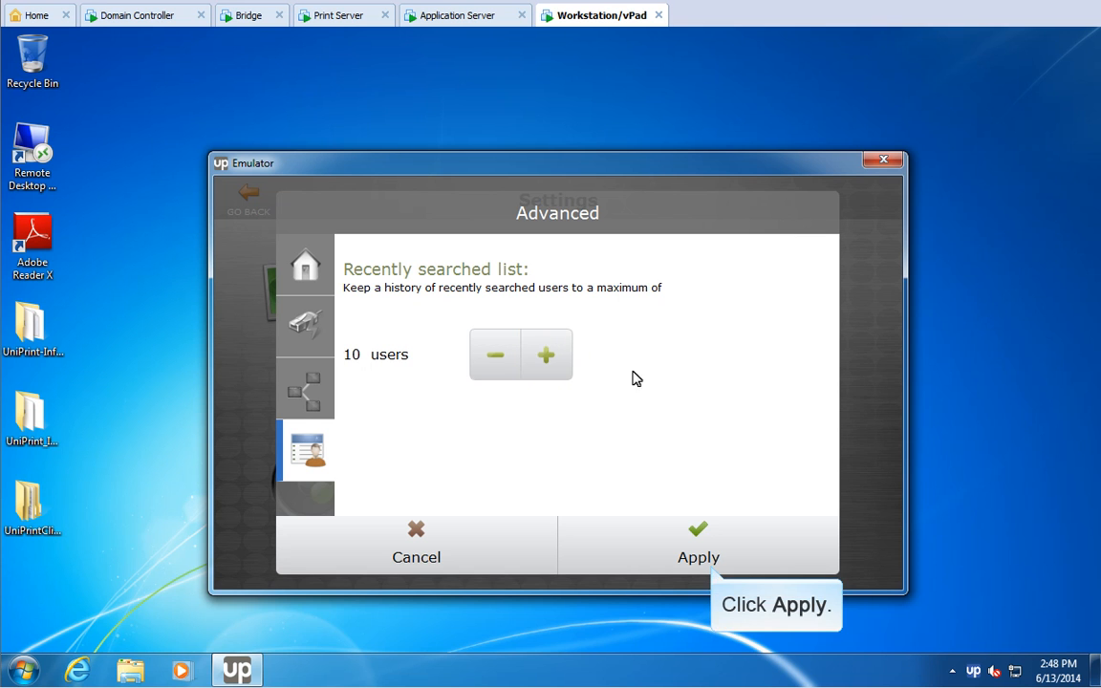
click(697, 541)
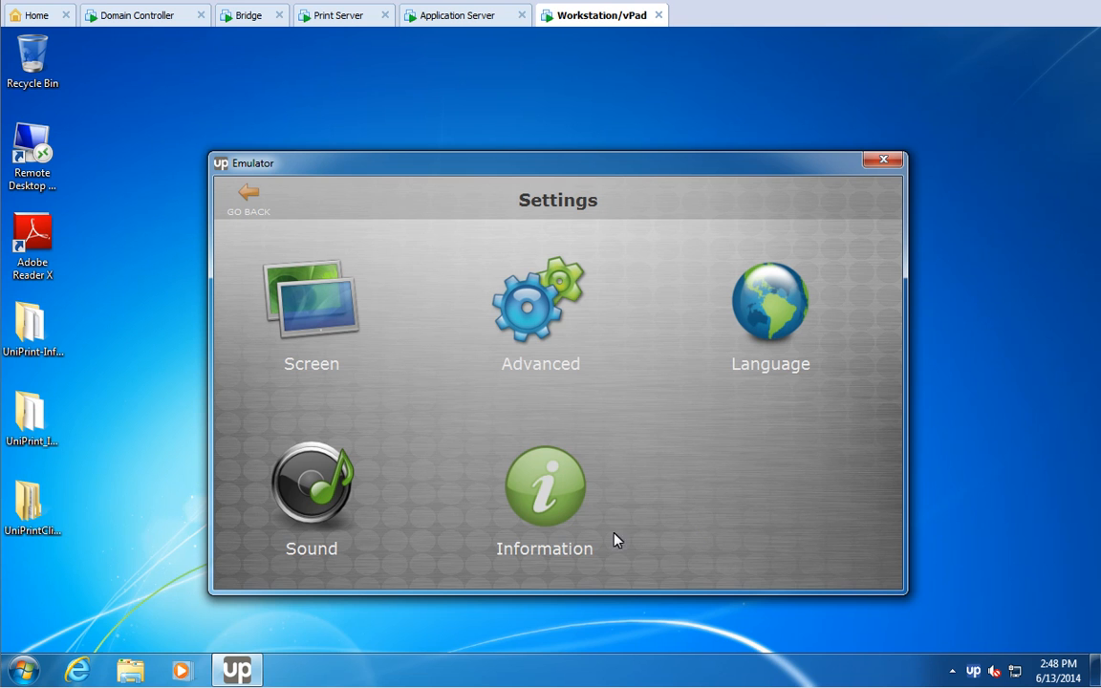
- Turn off audible selection in the emulator's sound settings and apply the change
click(309, 485)
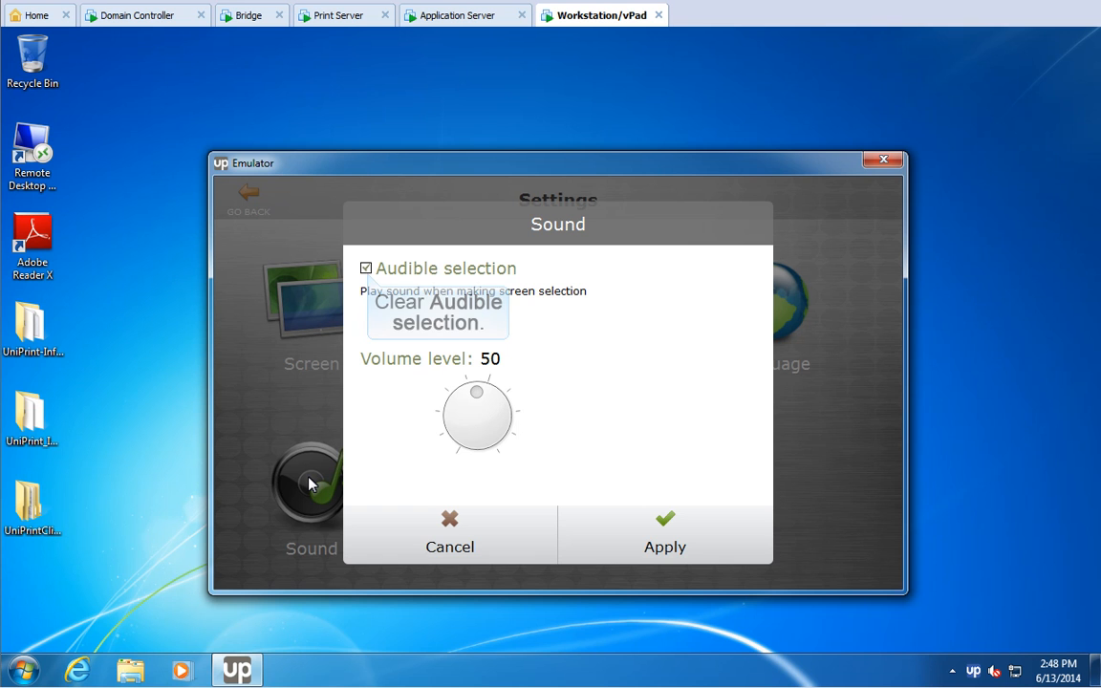
click(366, 268)
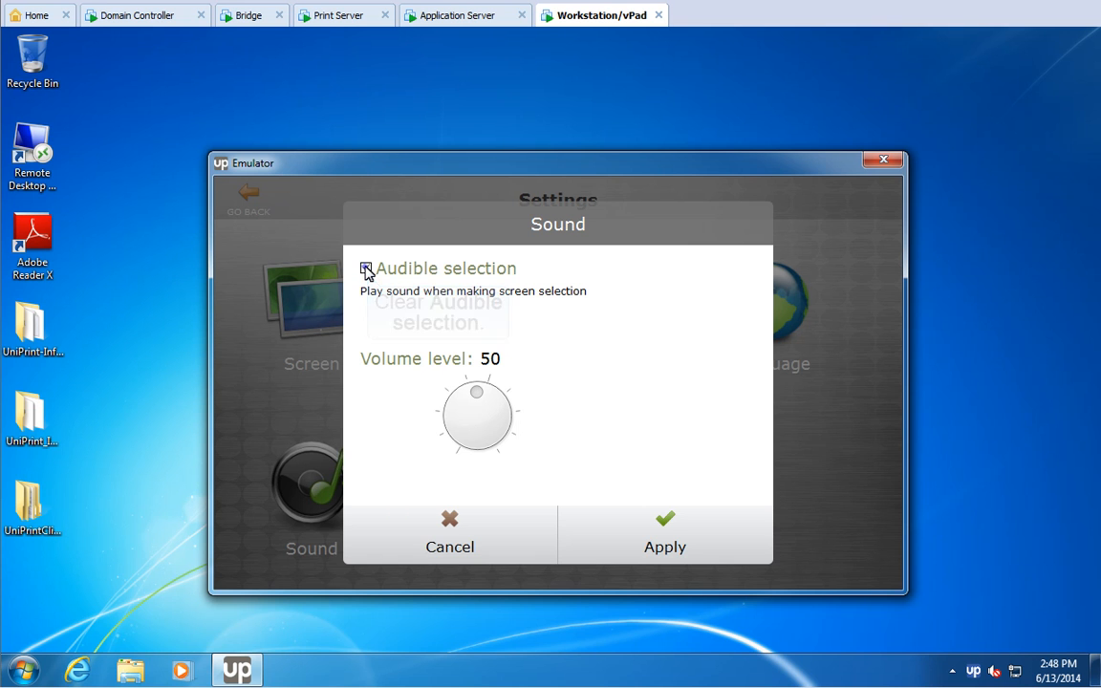
click(663, 524)
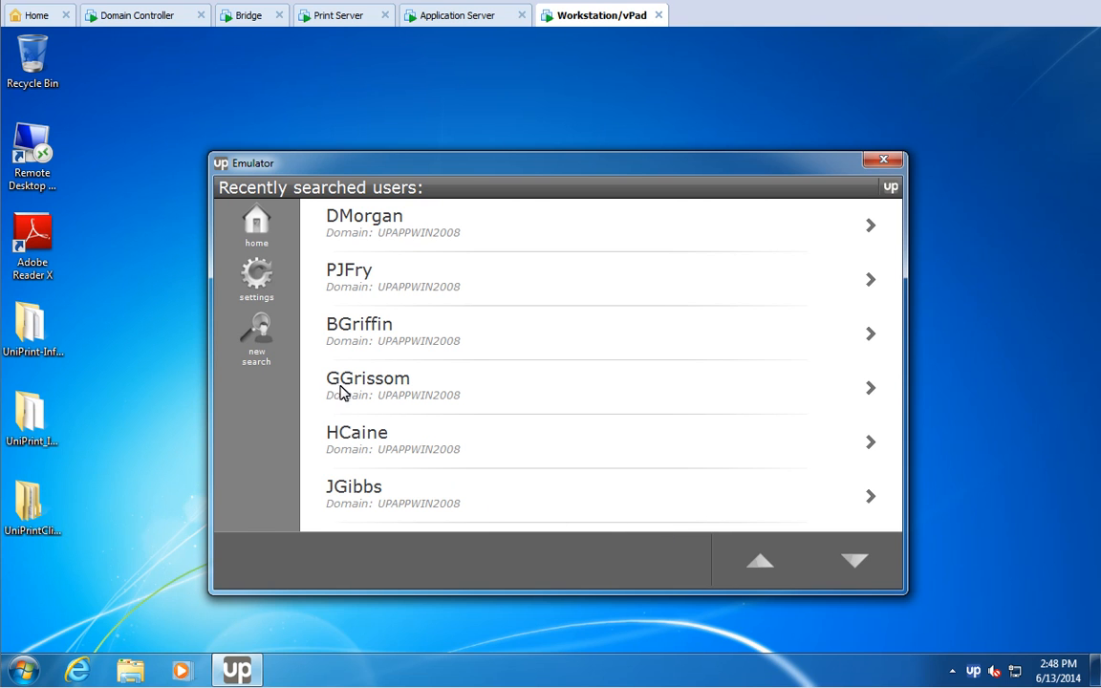
- Switch to the UniPrint Management Console on the Bridge machine and set the Marketing vPad's home page to New search
click(248, 16)
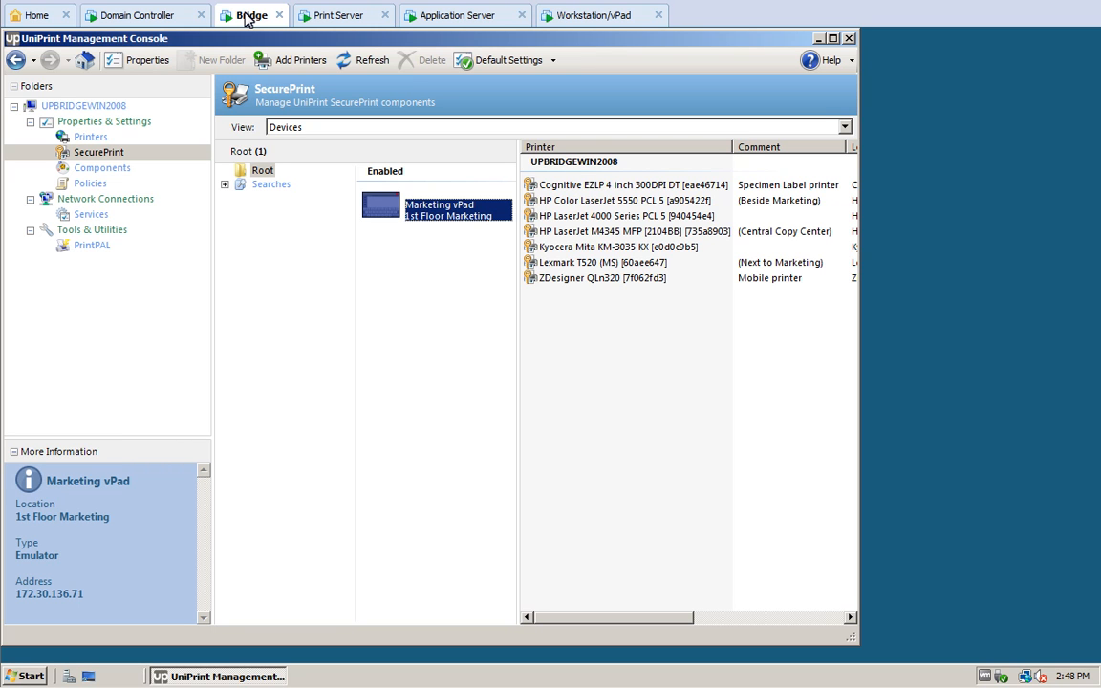
click(140, 62)
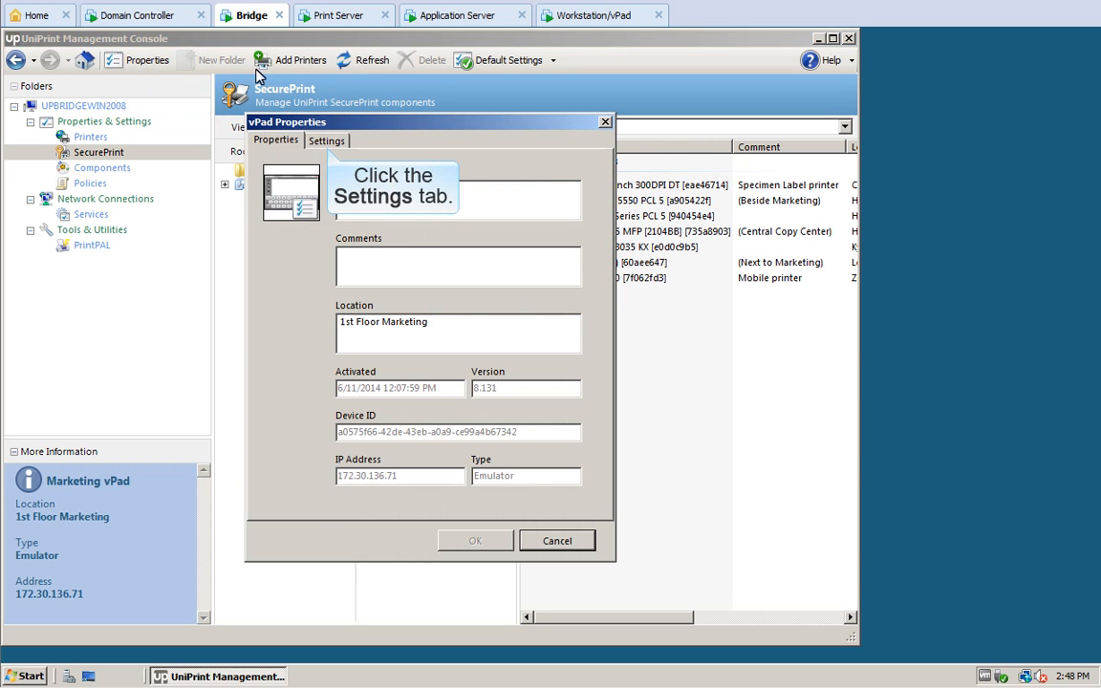
click(326, 141)
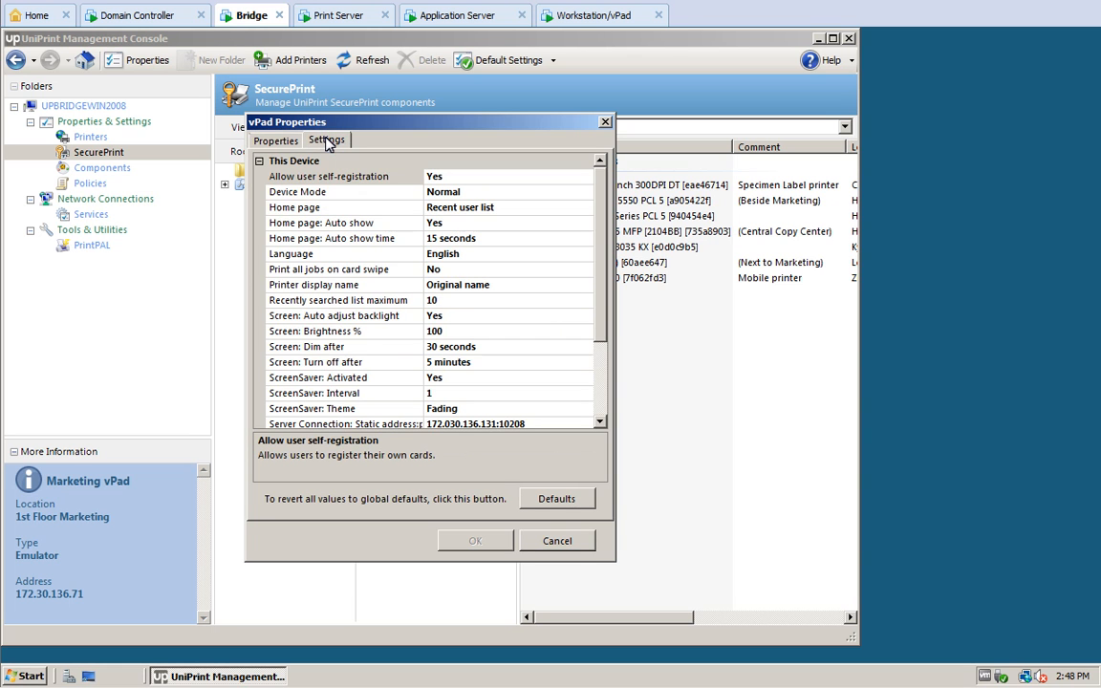
click(431, 209)
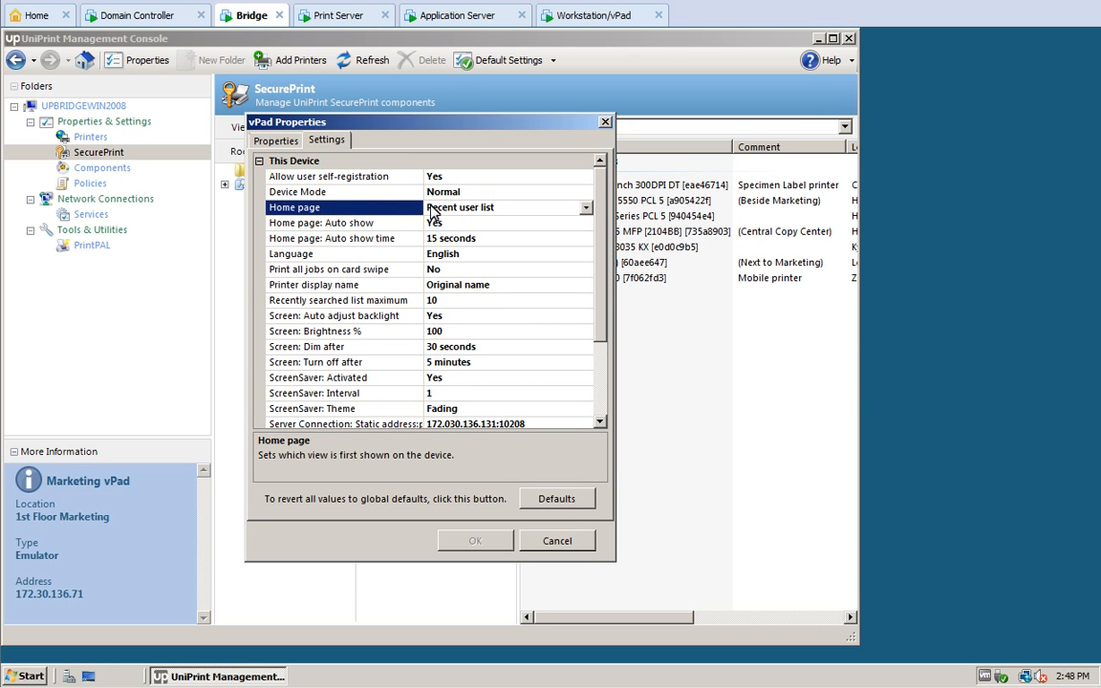
click(585, 208)
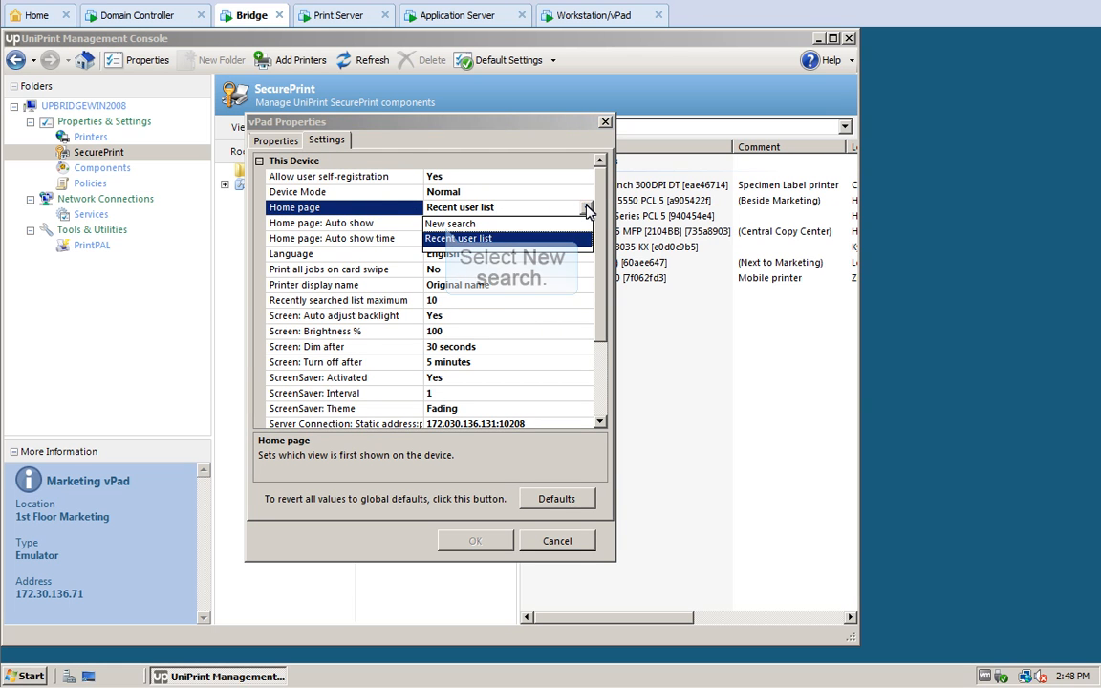
click(445, 224)
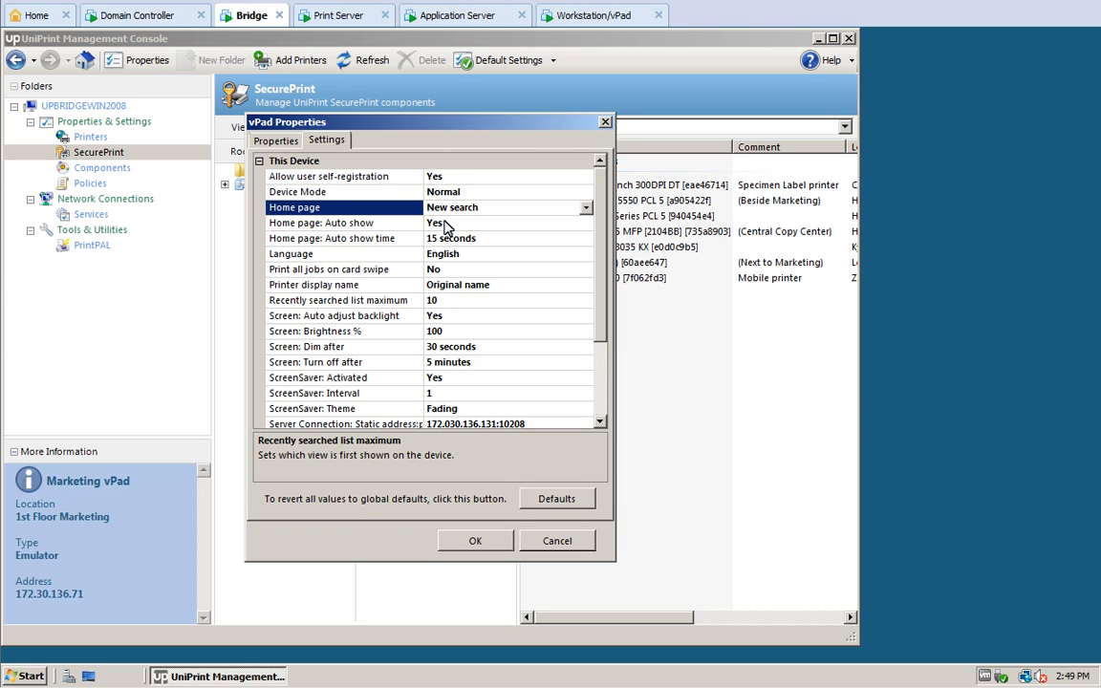
- Check the recently searched list maximum in the vPad's device settings and set Sounds to On
click(328, 301)
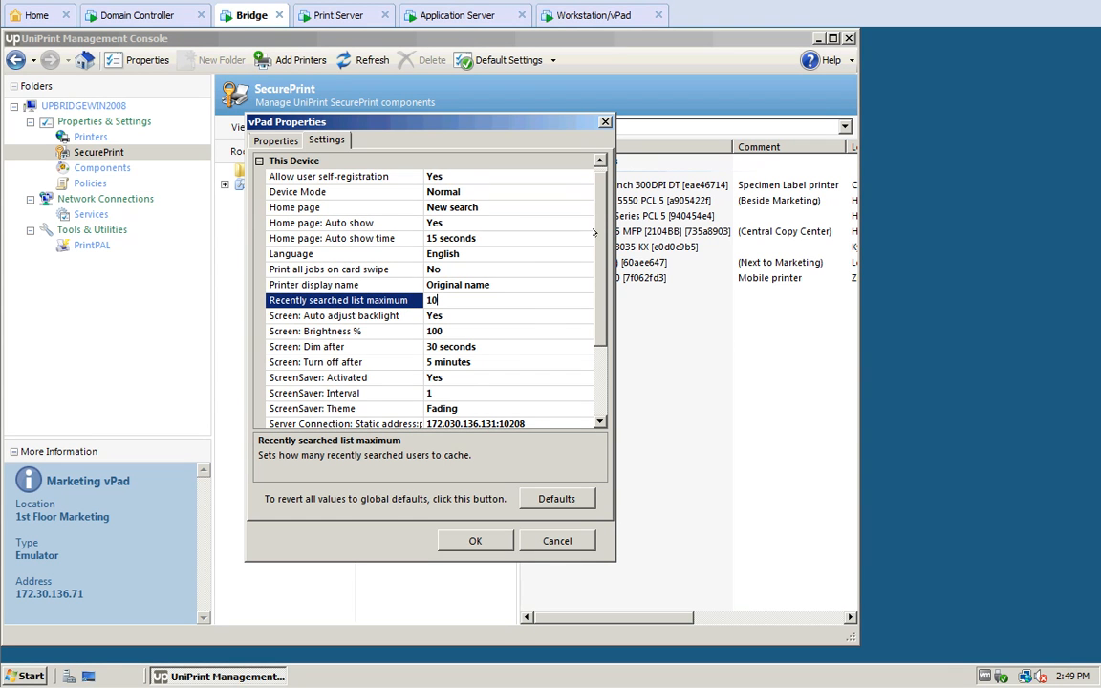
scroll(602, 212, down, 3)
click(344, 362)
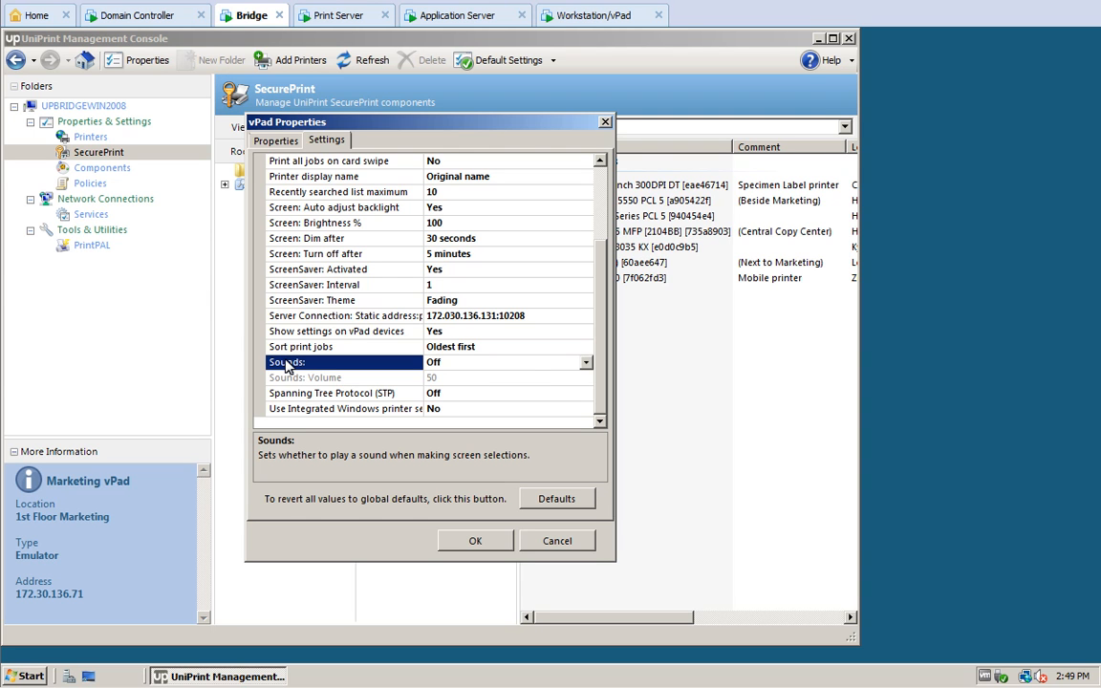
click(583, 362)
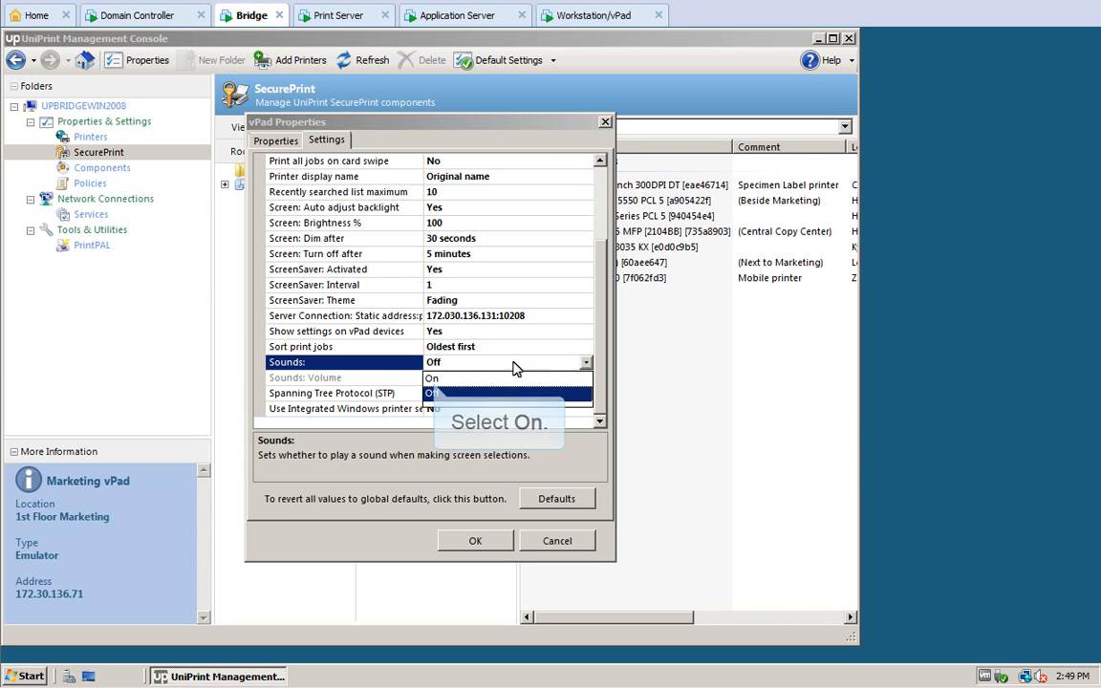
click(433, 378)
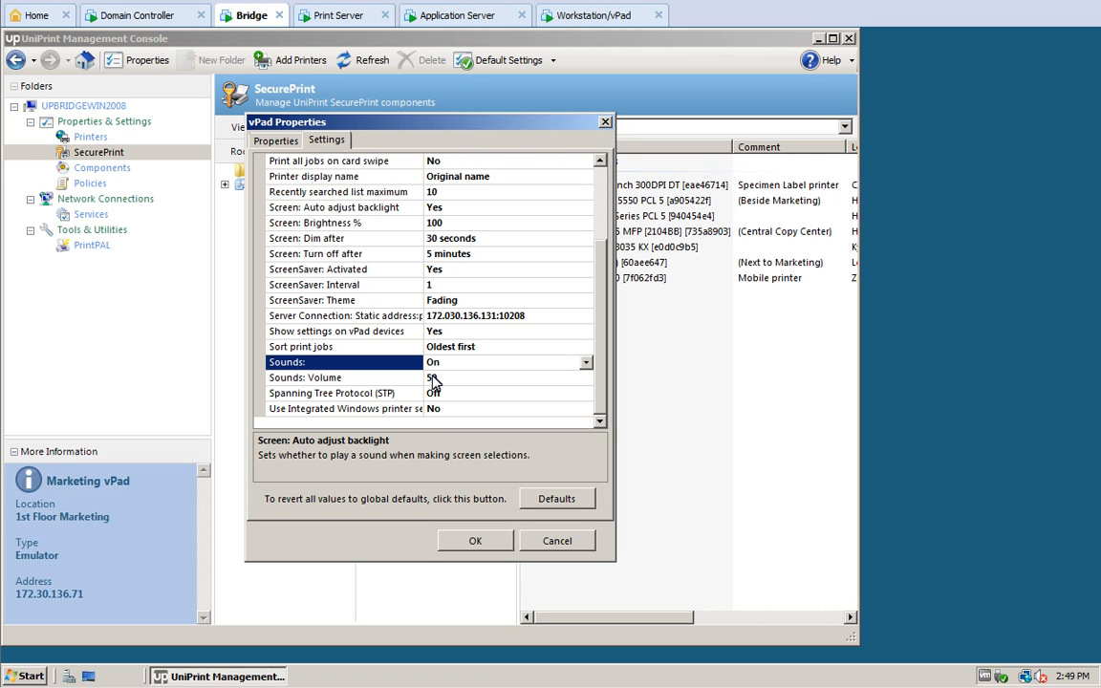
- Review the descriptions of the vPad's backlight, server connection, sounds and Spanning Tree Protocol settings
click(318, 208)
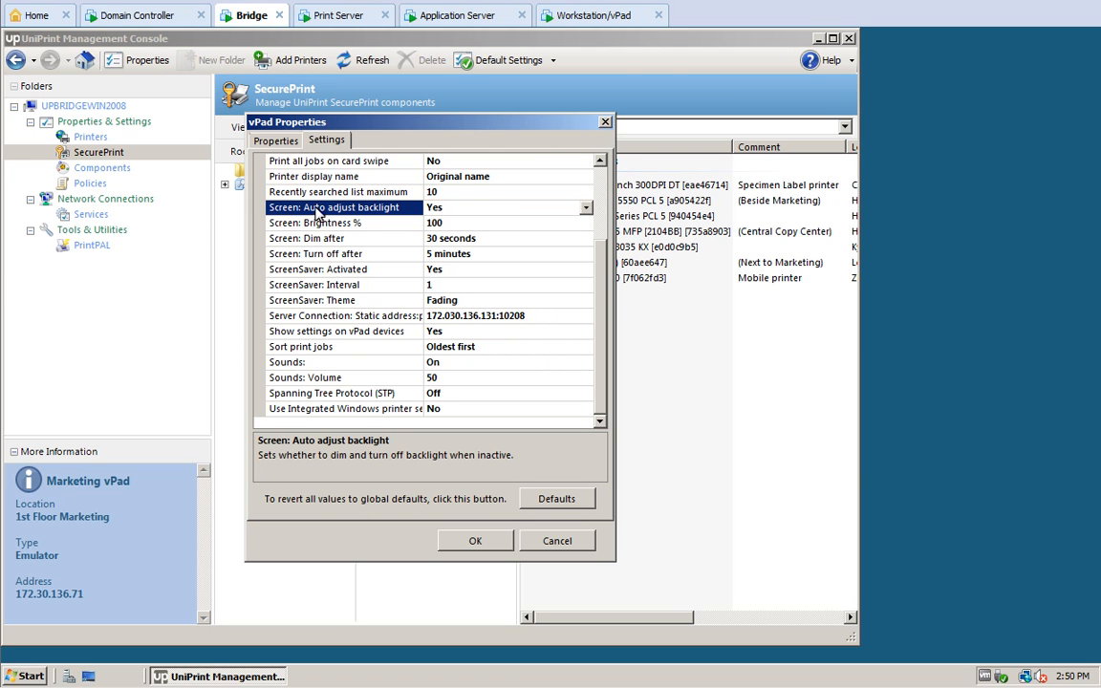
click(318, 316)
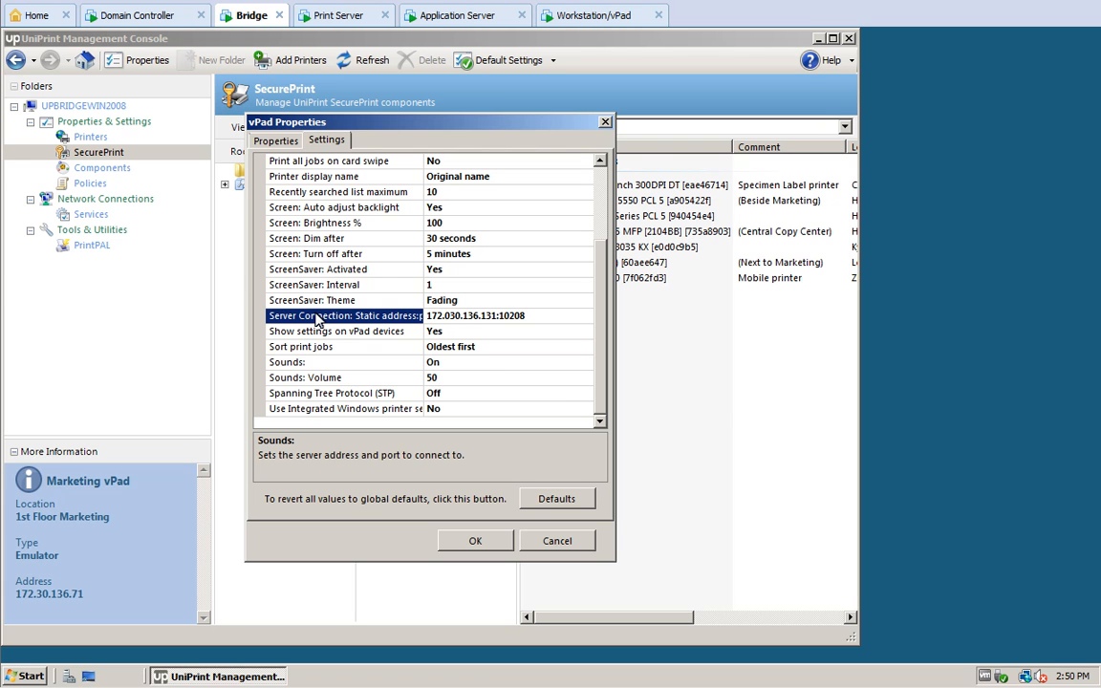
click(286, 364)
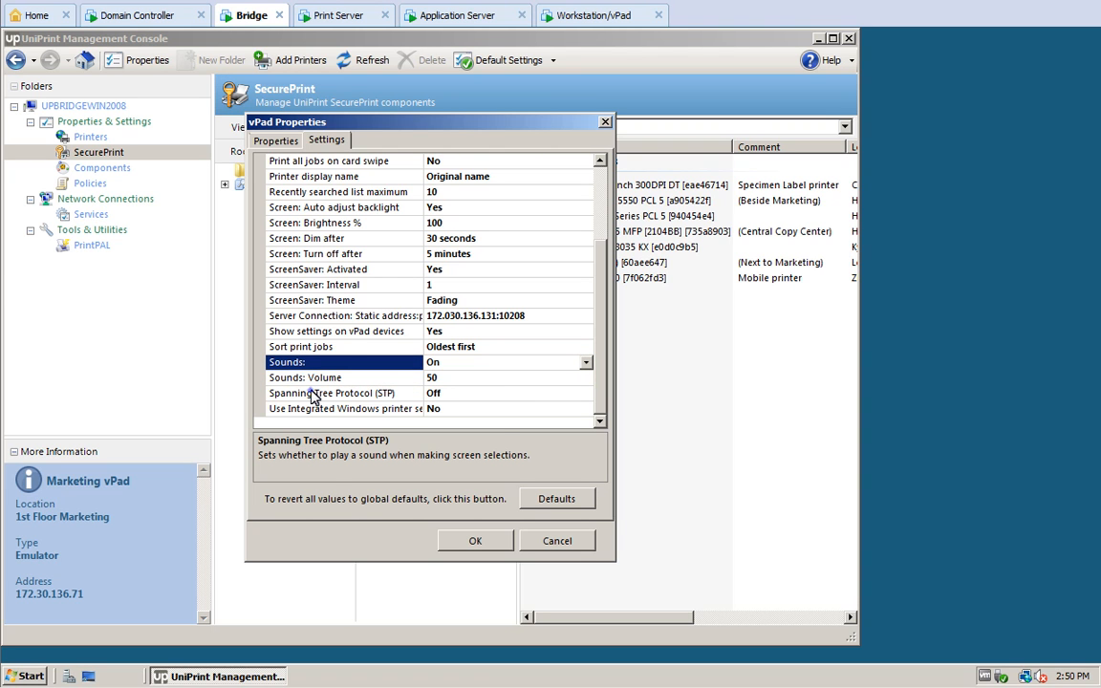
click(314, 394)
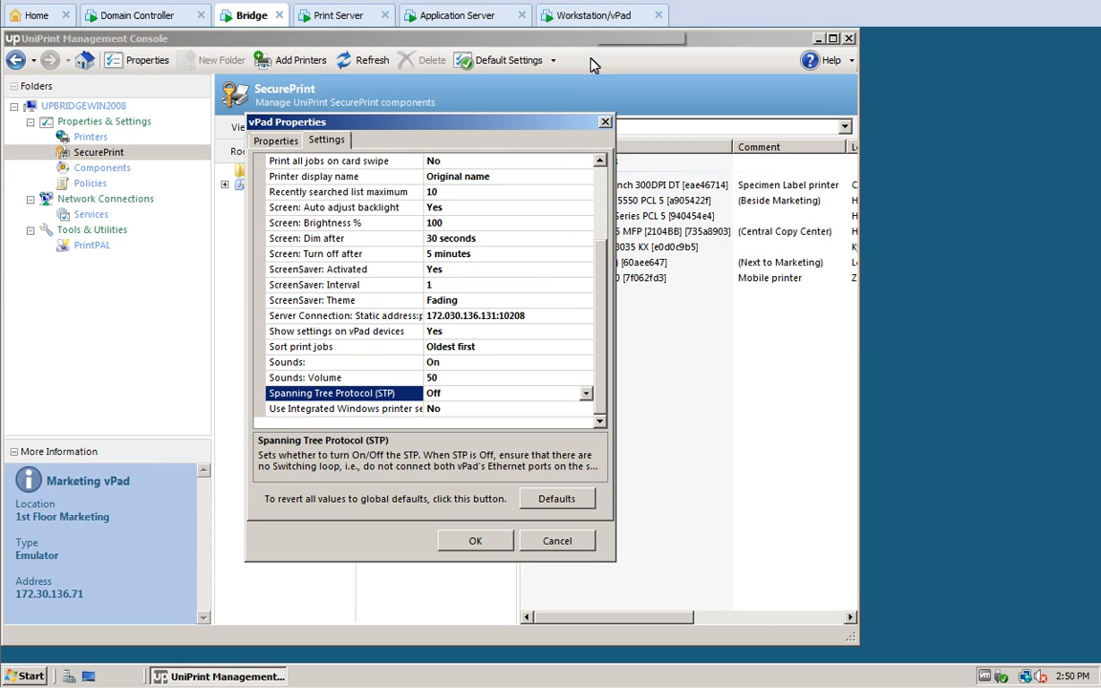
- In the workstation's vPad emulator, view the advanced network settings for Ethernet configuration and leave them without applying changes
click(567, 17)
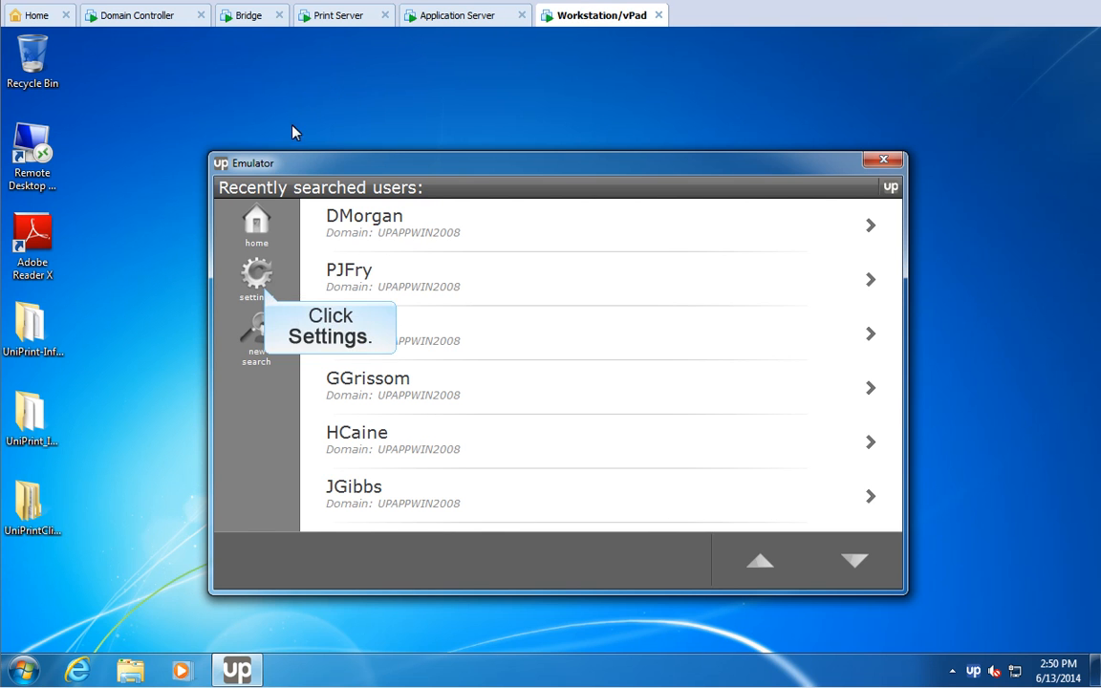
click(256, 275)
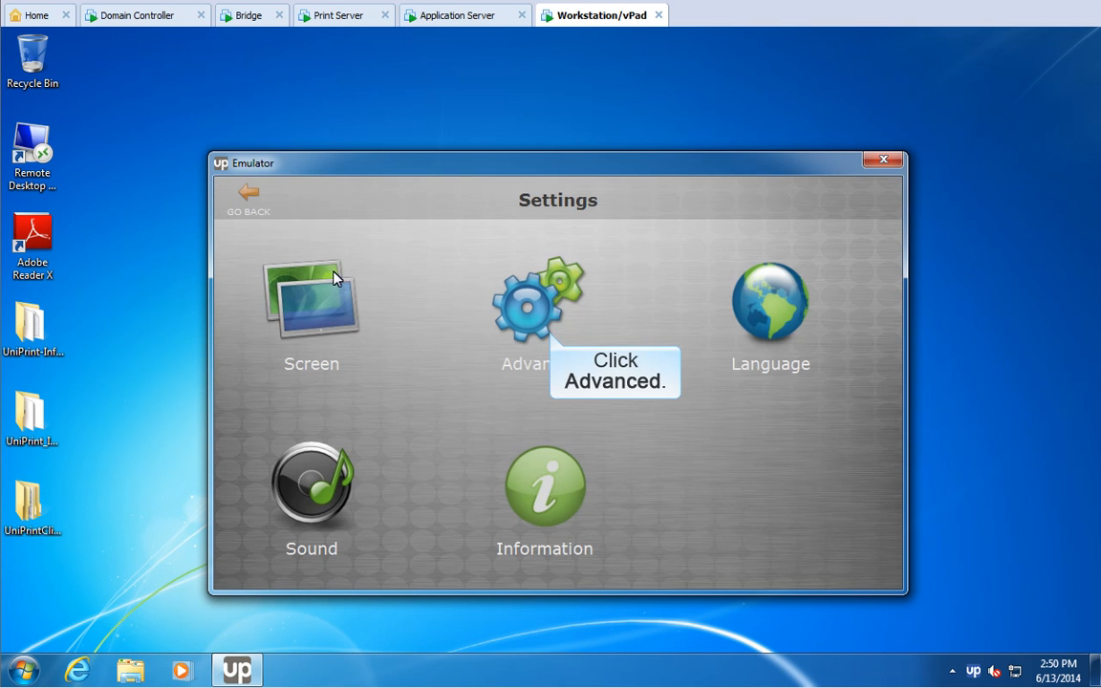
click(498, 294)
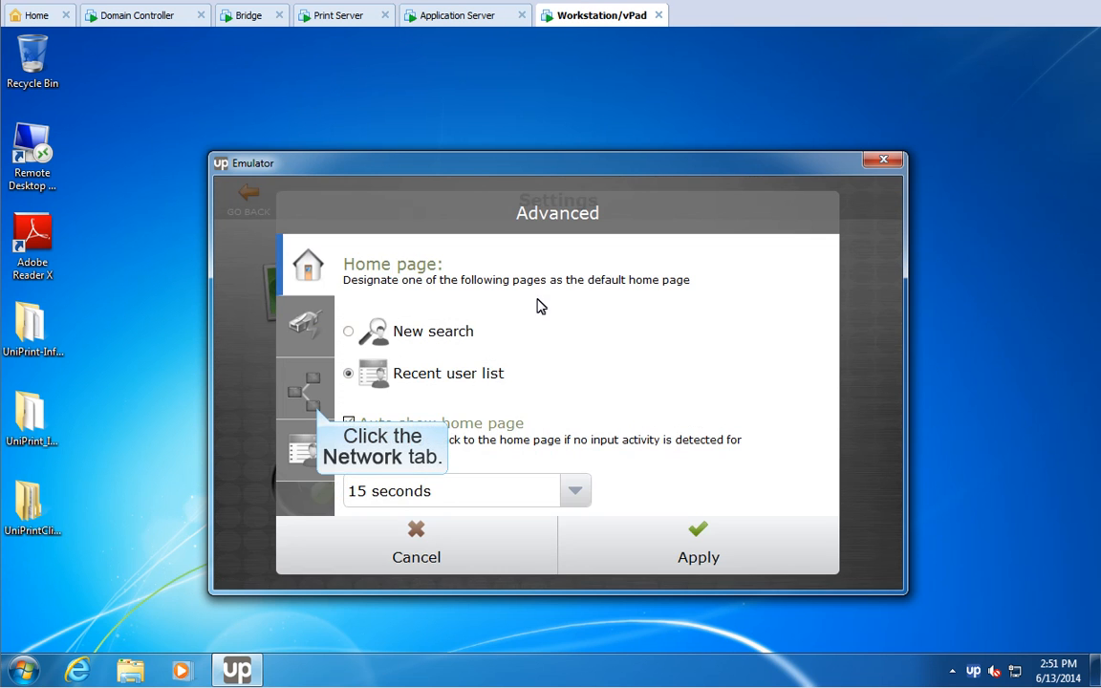
click(304, 392)
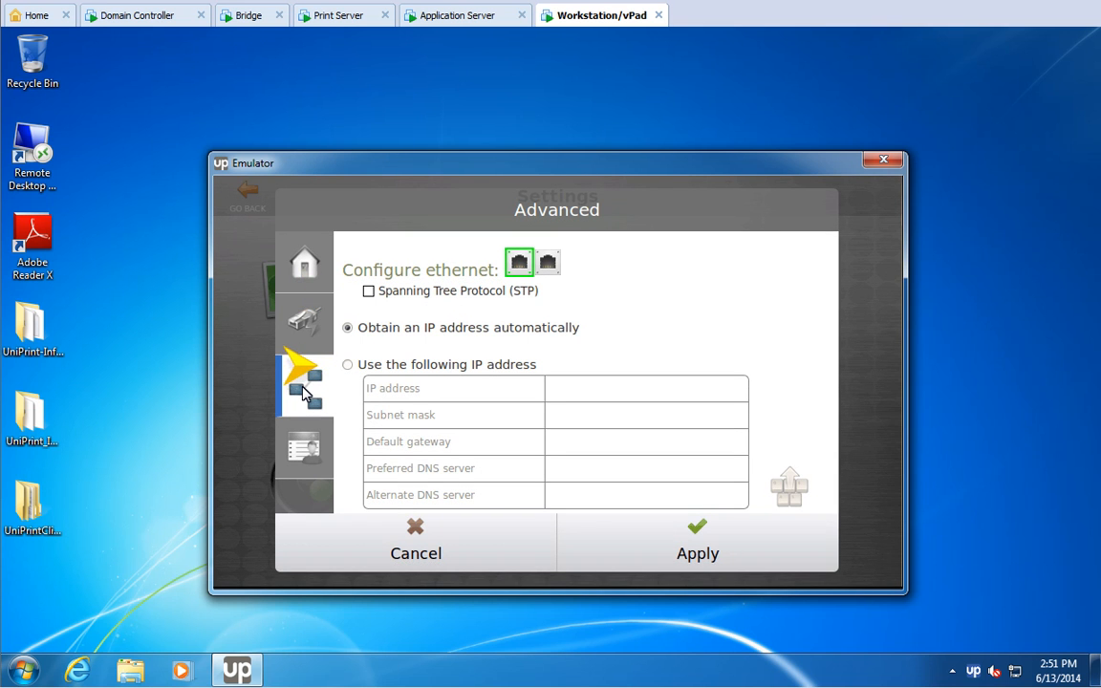
click(304, 392)
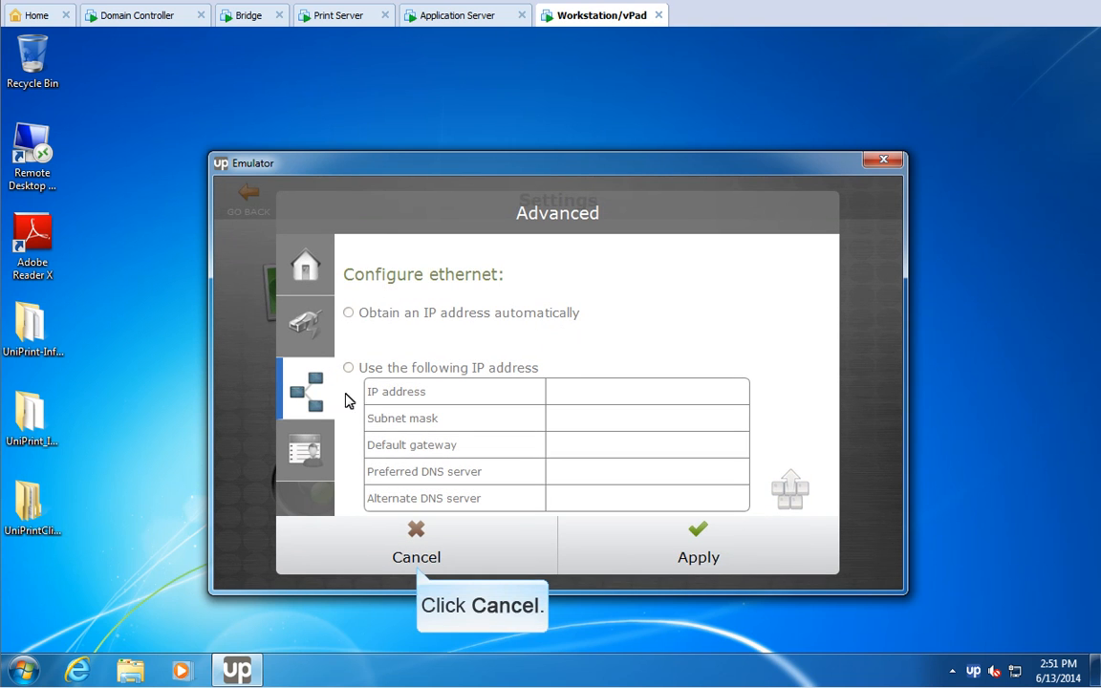
click(415, 531)
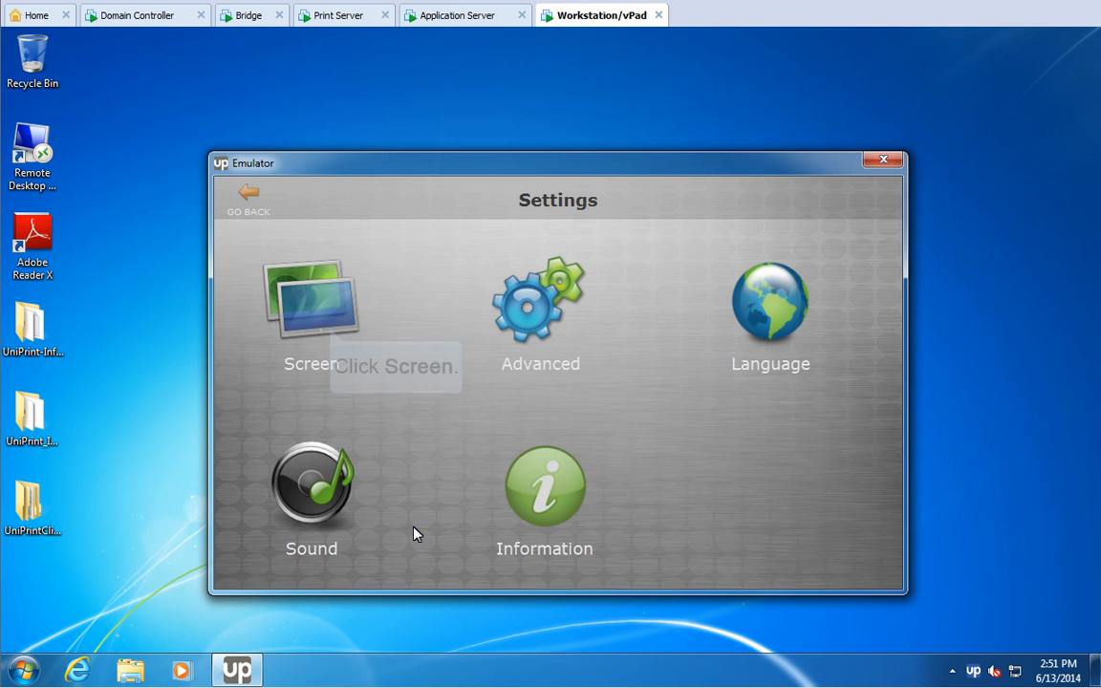
- View the emulator's backlight and screensaver settings and leave them without applying changes
click(311, 301)
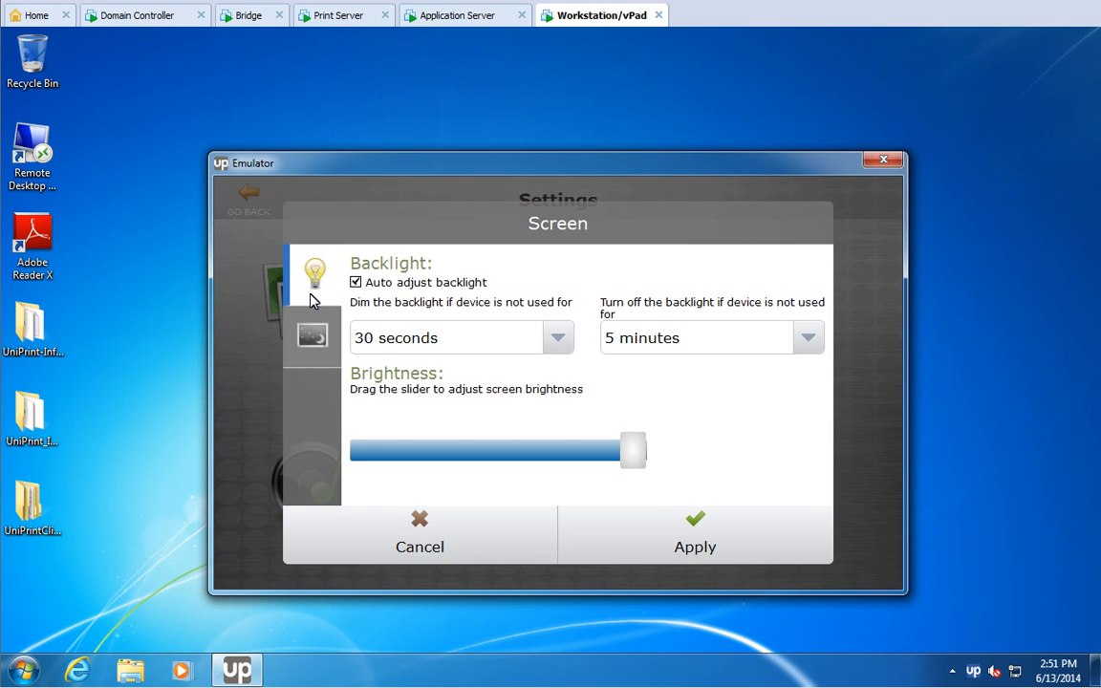
click(312, 332)
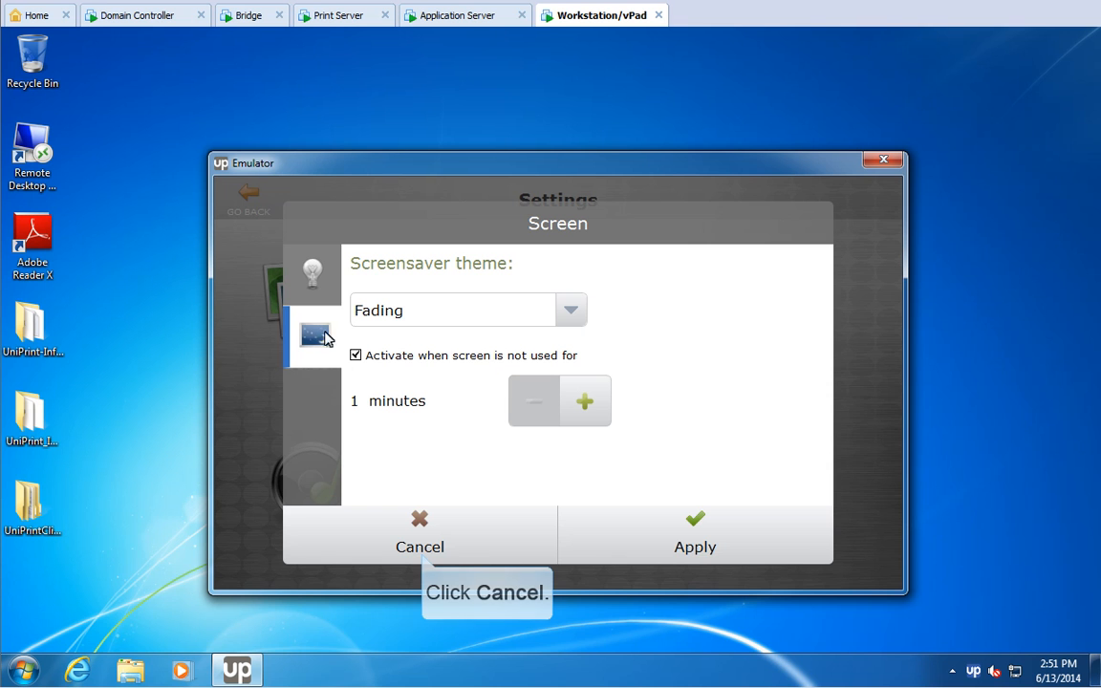
click(421, 526)
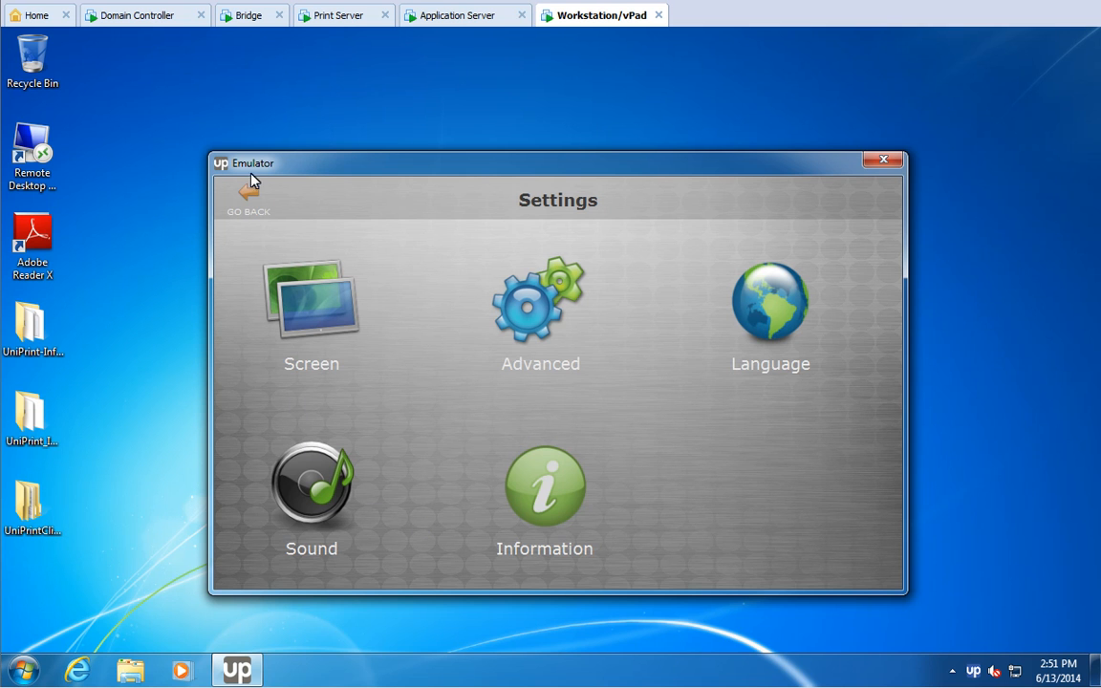
- Return to the vPad properties on the Bridge machine and review the user self-registration setting and Device Mode options, keeping Normal
click(247, 16)
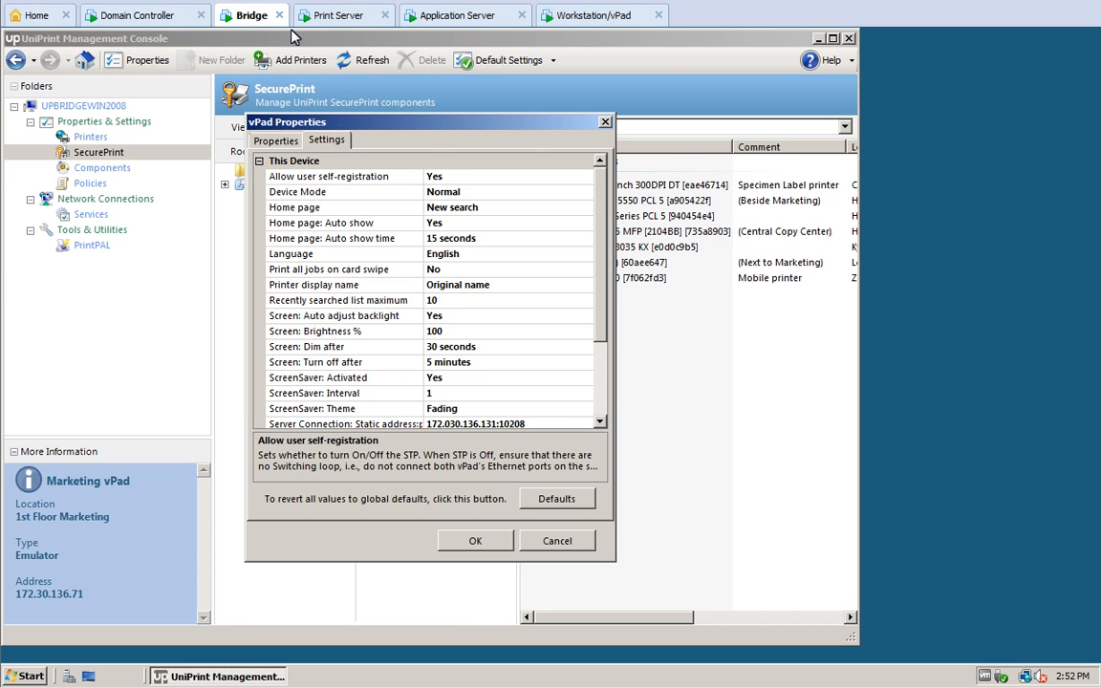
click(328, 178)
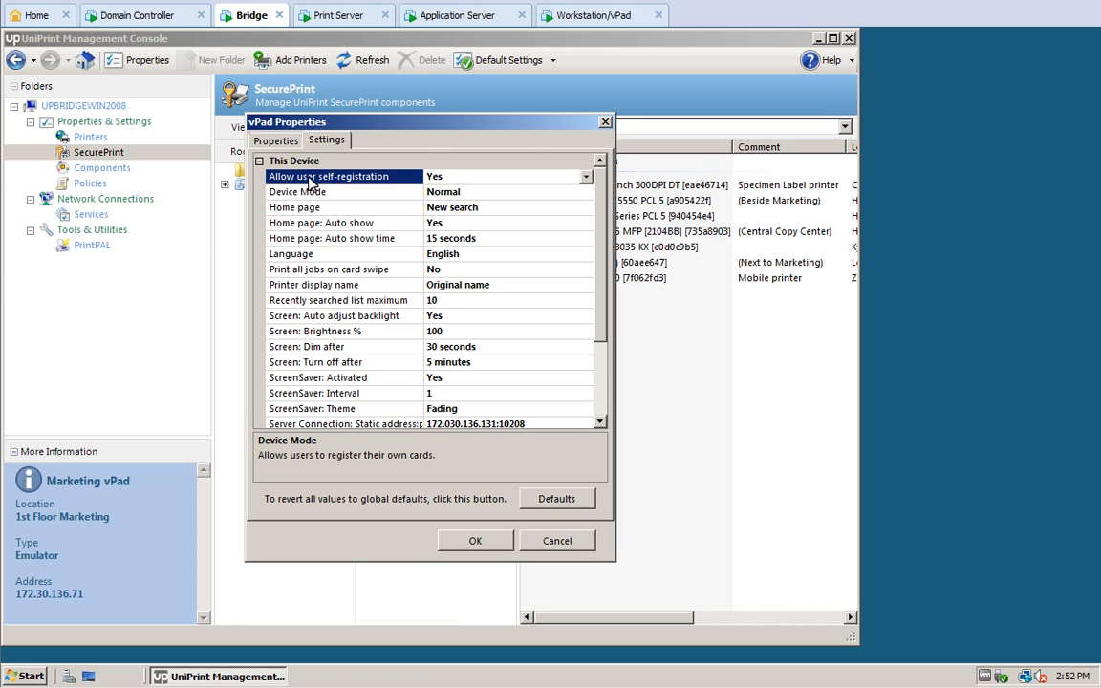
click(306, 193)
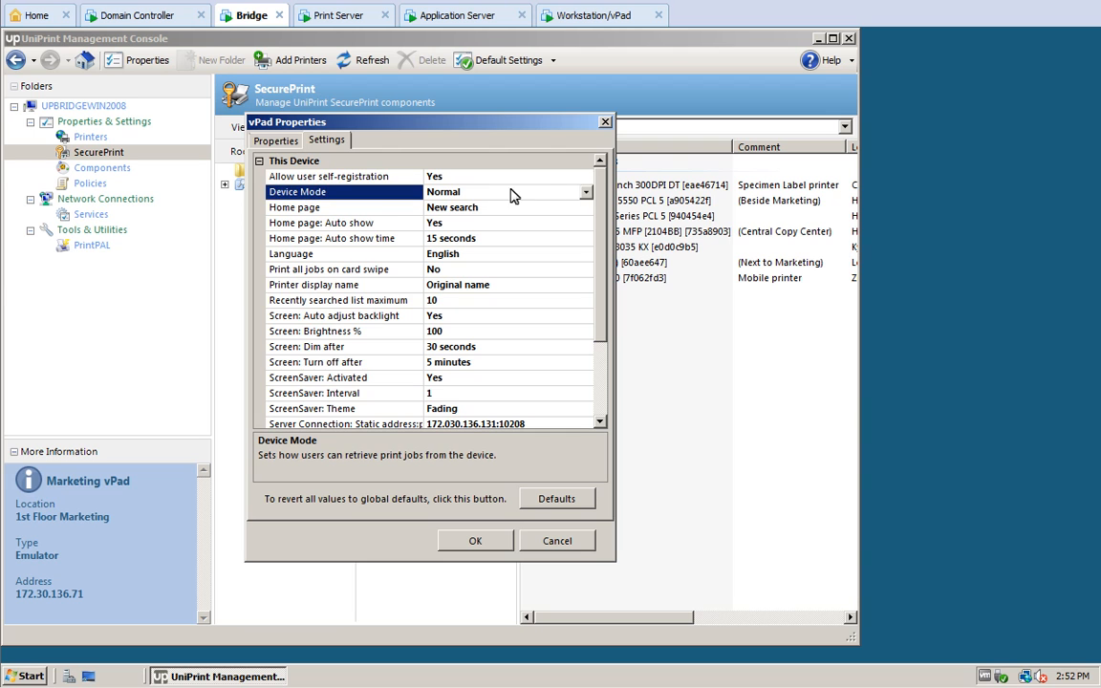
click(586, 193)
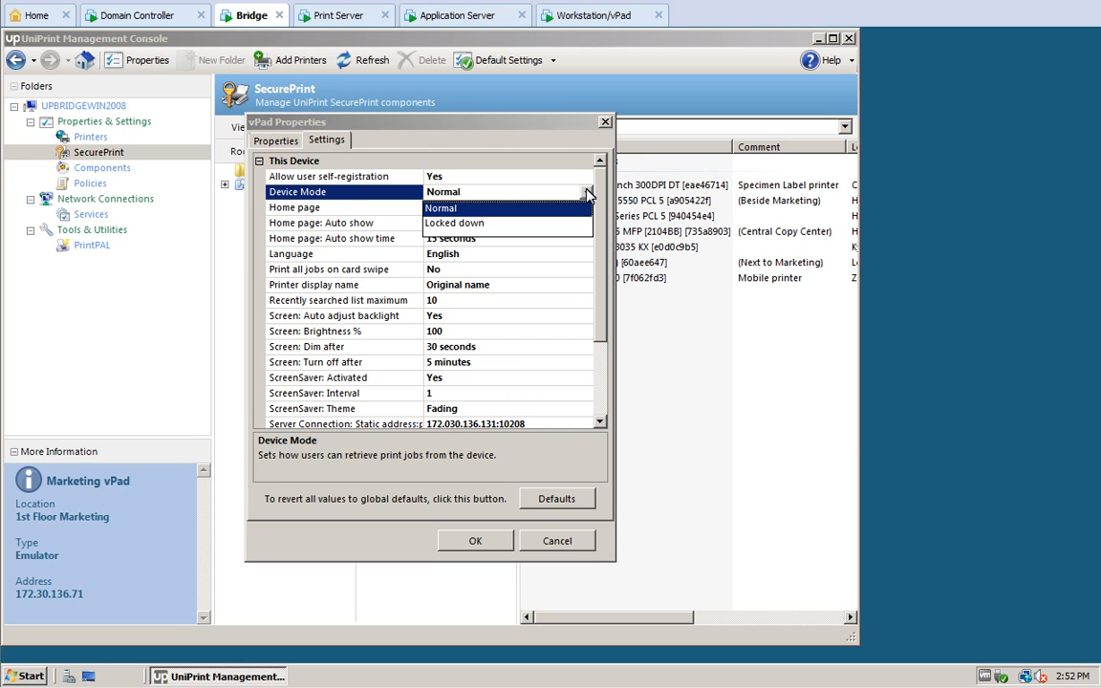
click(414, 212)
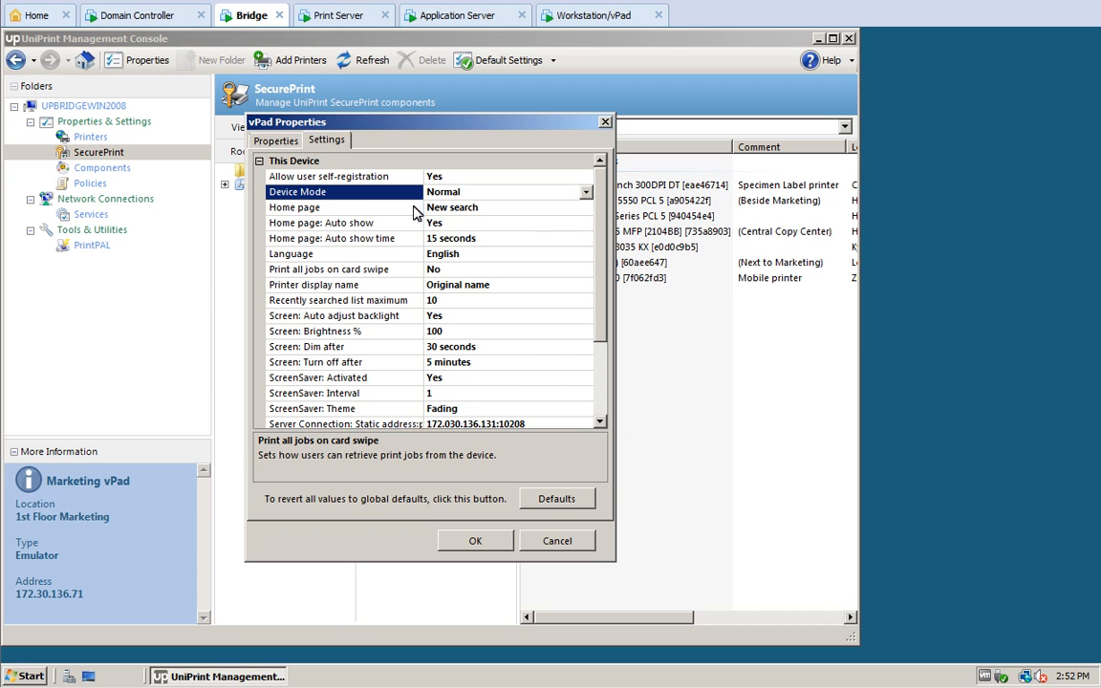
- Review the print-all-jobs-on-card-swipe setting and the remaining device settings, and save the Marketing vPad's properties
click(319, 269)
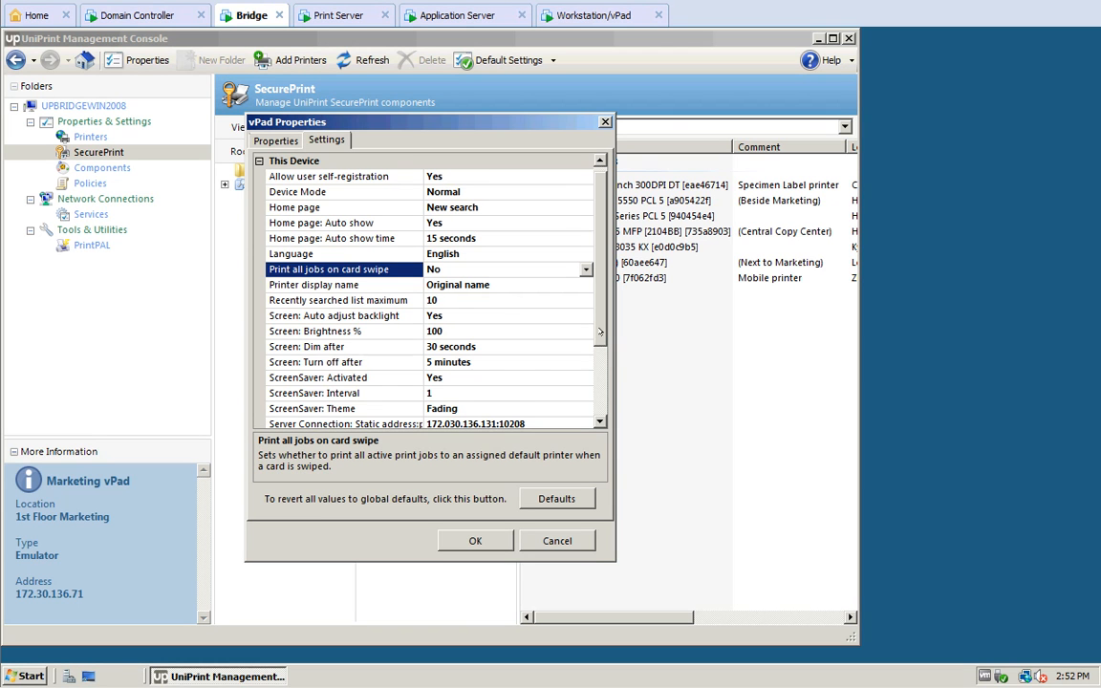
drag(600, 299, 604, 413)
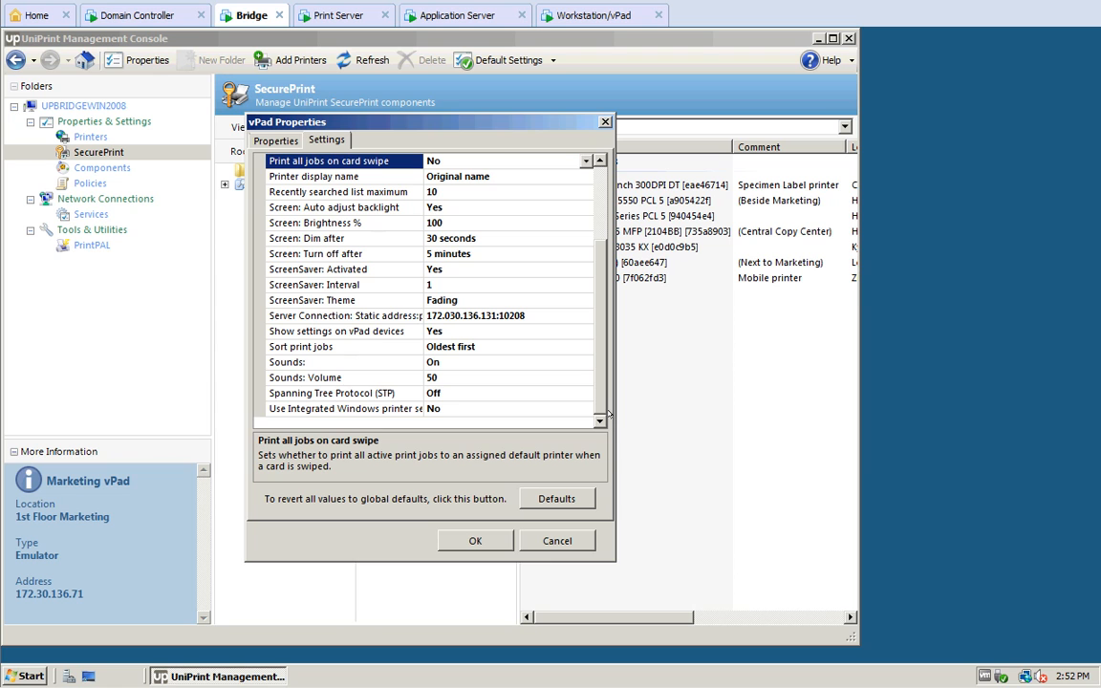
click(609, 413)
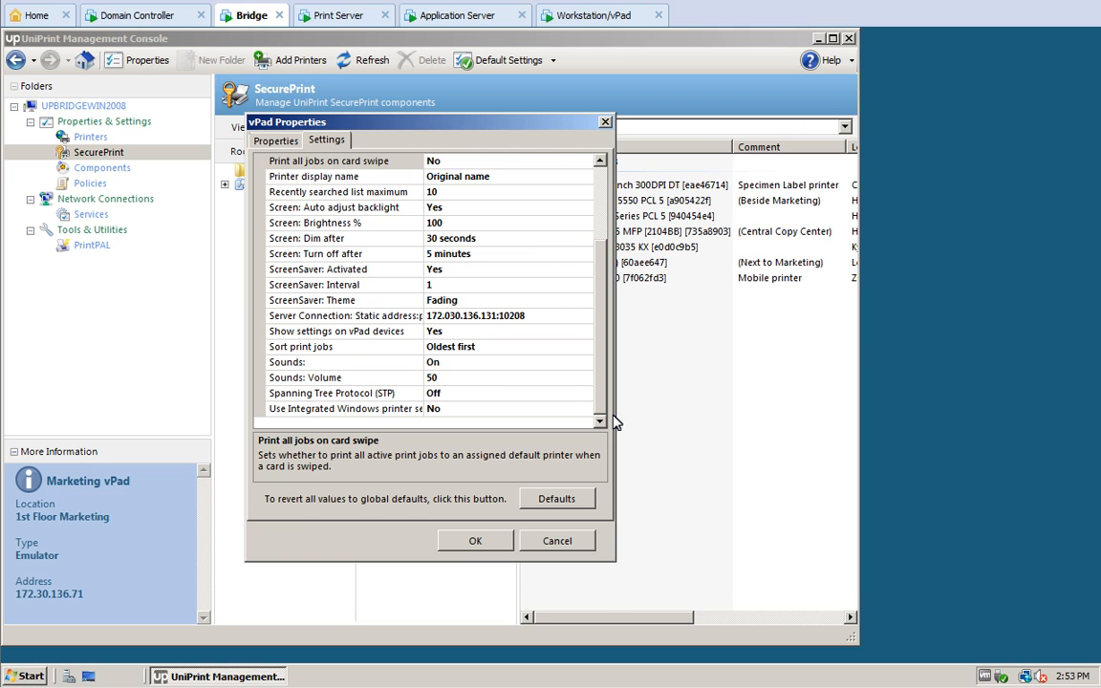
click(476, 543)
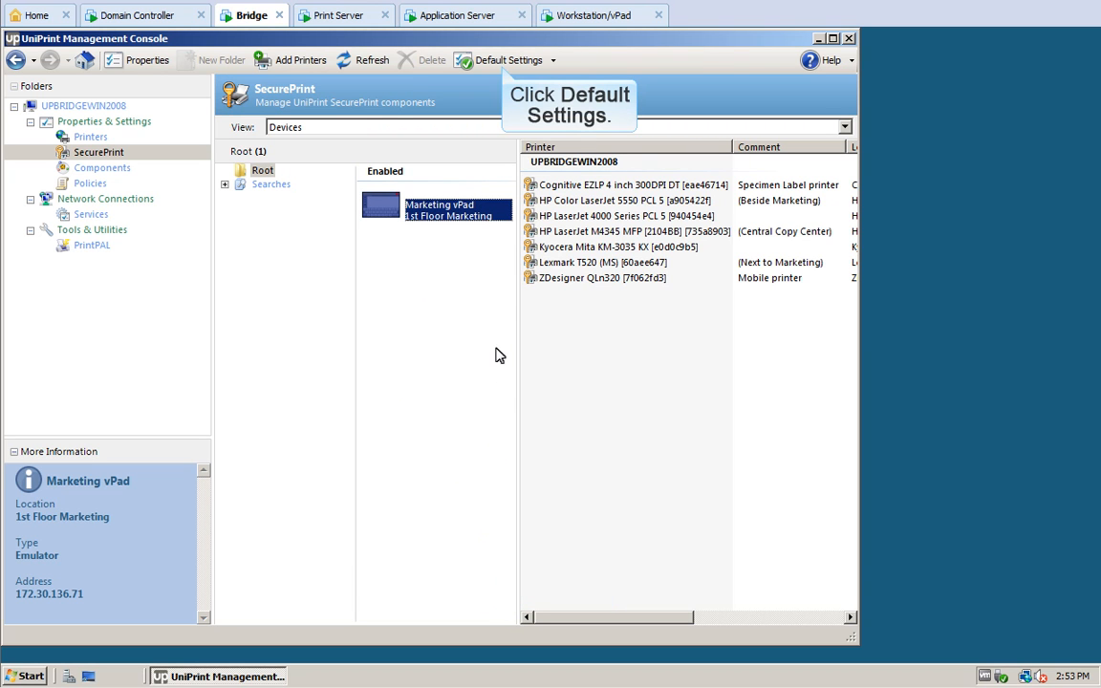
- Open the SecurePrint default settings and review the device, job, password and user defaults
click(521, 60)
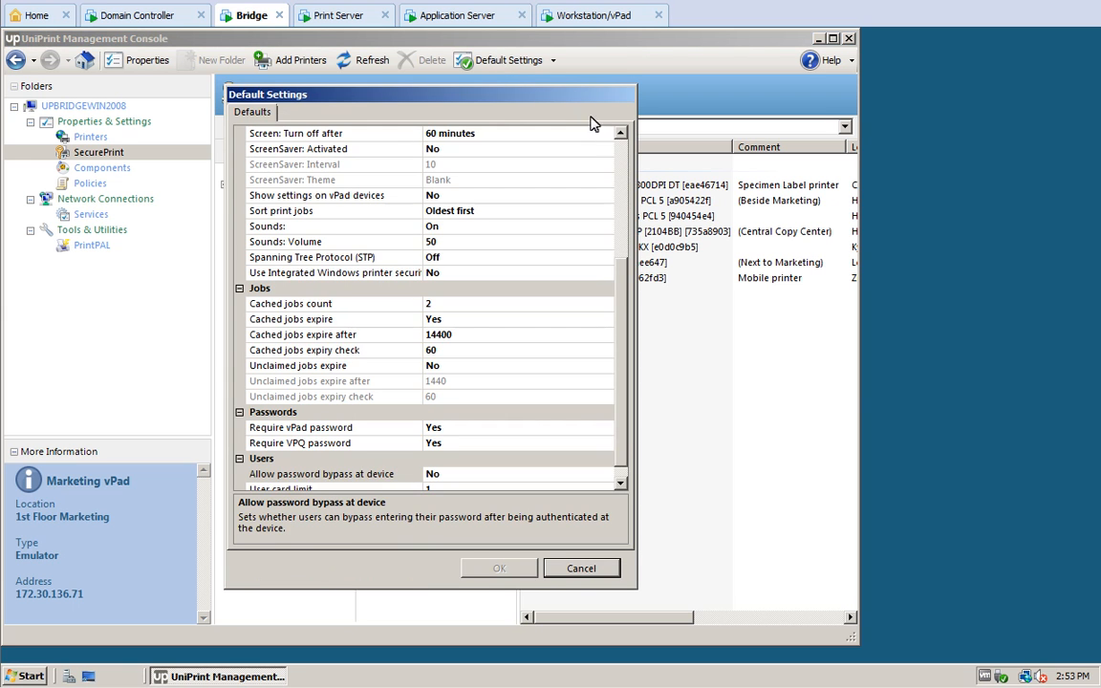
drag(621, 305, 647, 195)
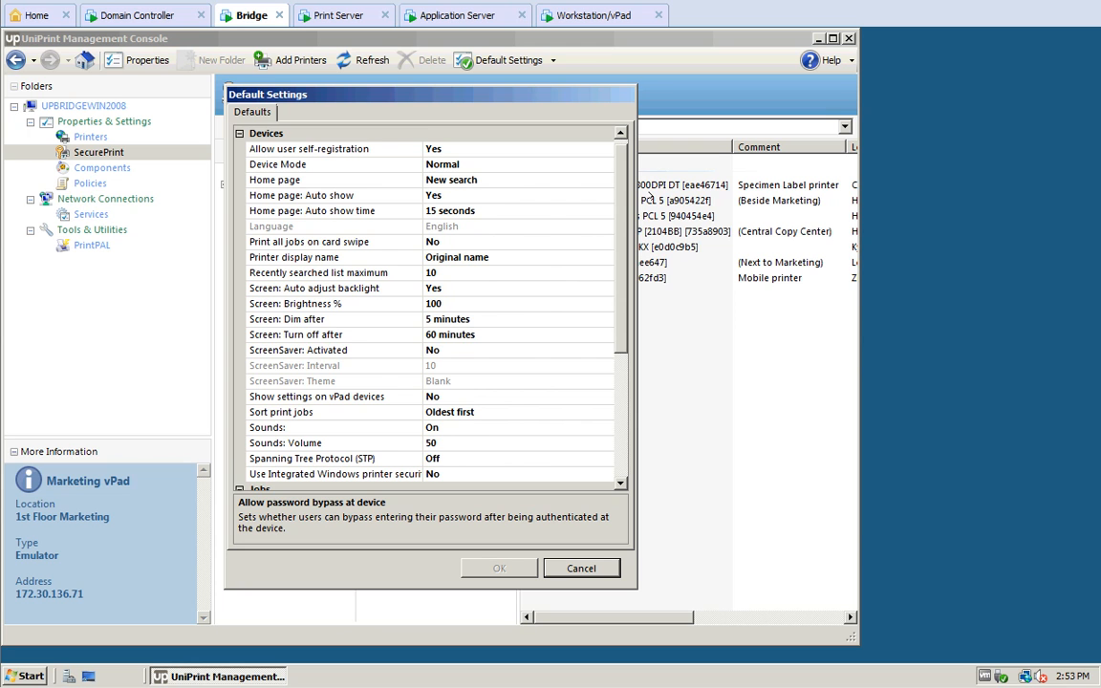
drag(648, 195, 645, 340)
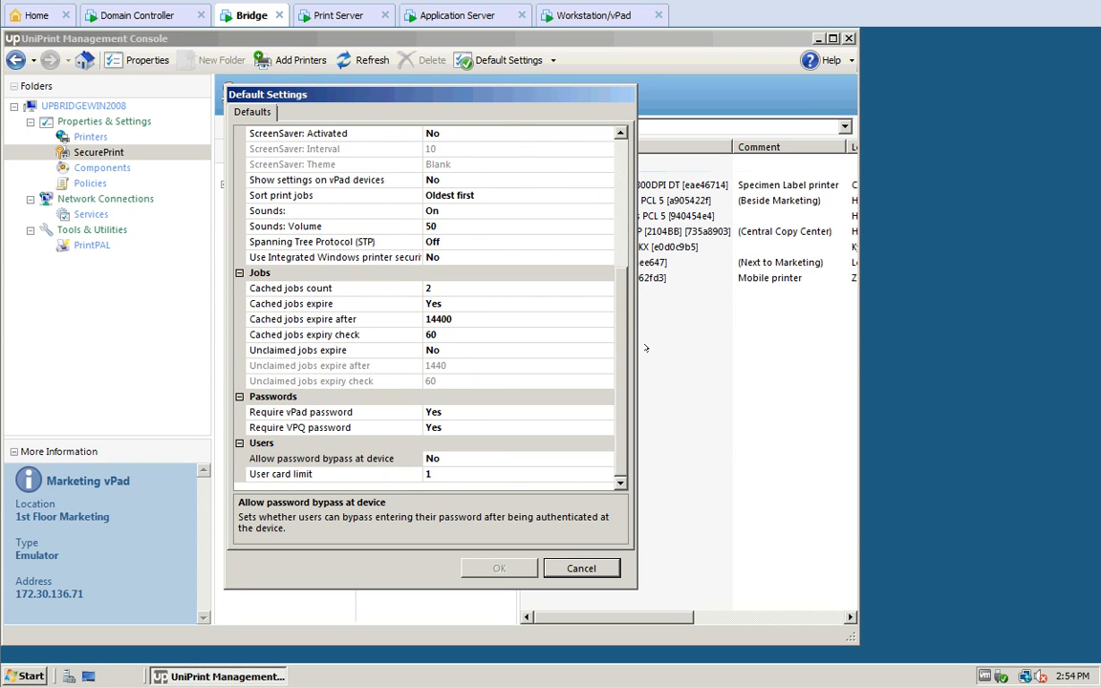
- Review the default user settings for password bypass at the device and the user card limit
drag(645, 344, 650, 351)
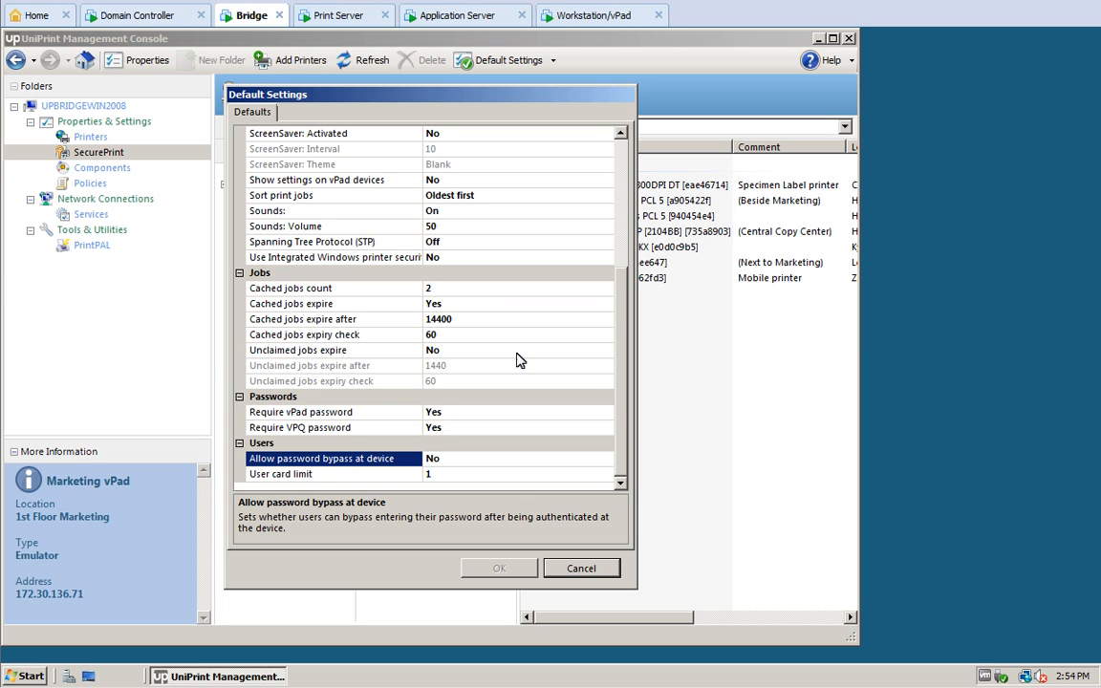
click(283, 474)
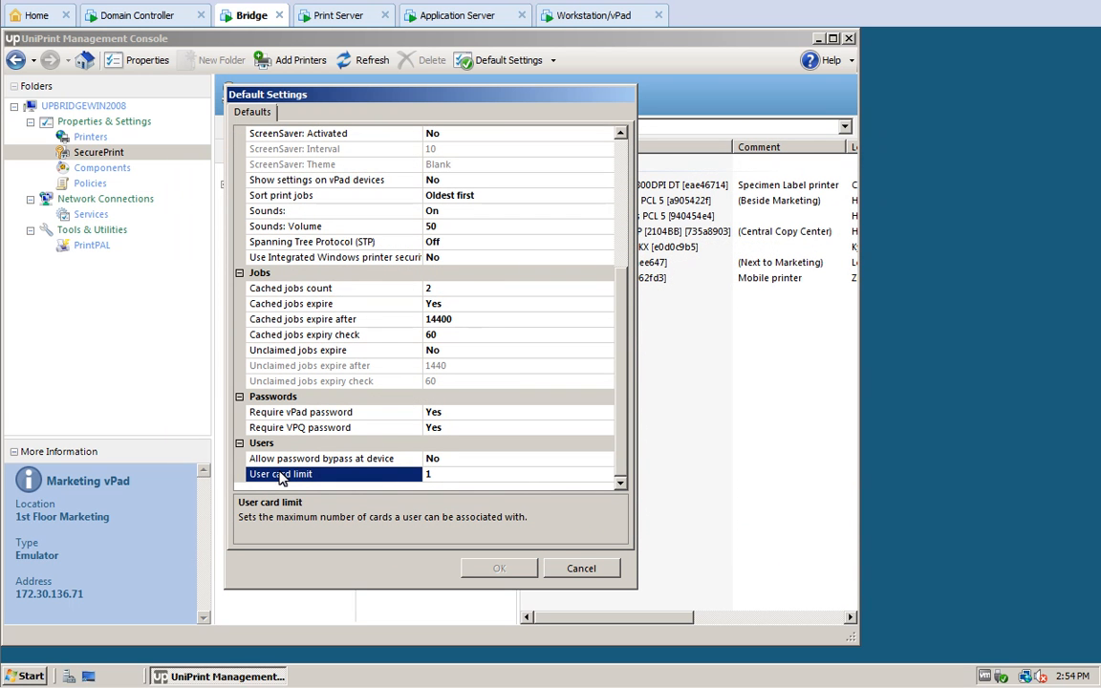
- Open the Windows Services console, check the UniPrint Print Guard Service's status and startup type, and close the console
click(21, 674)
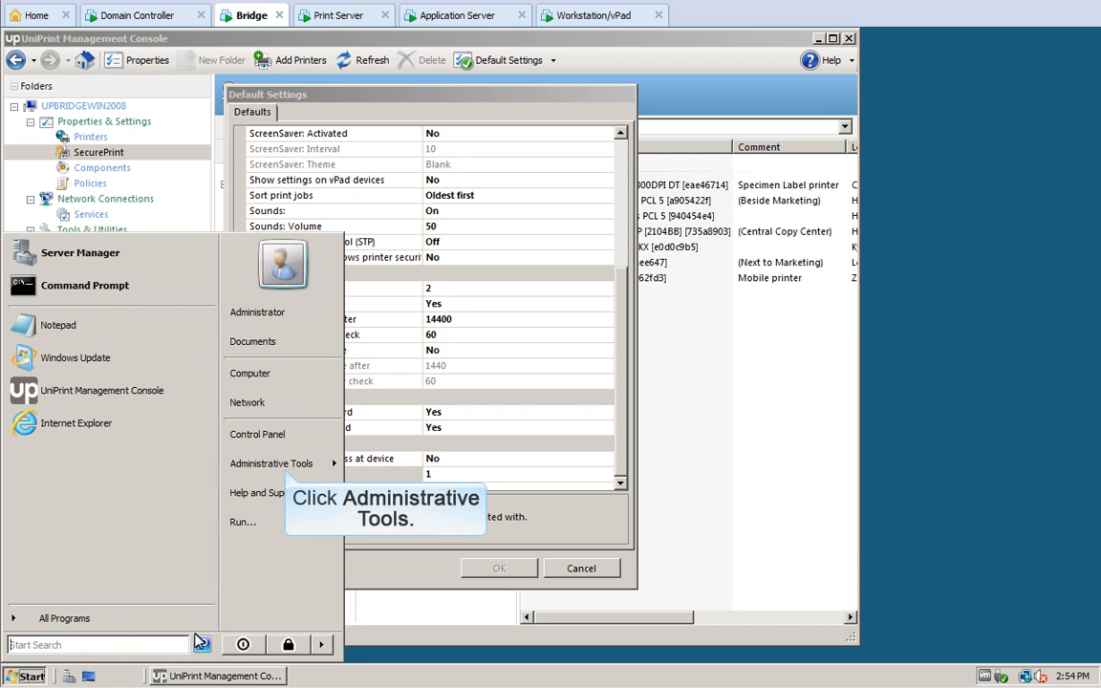
click(287, 464)
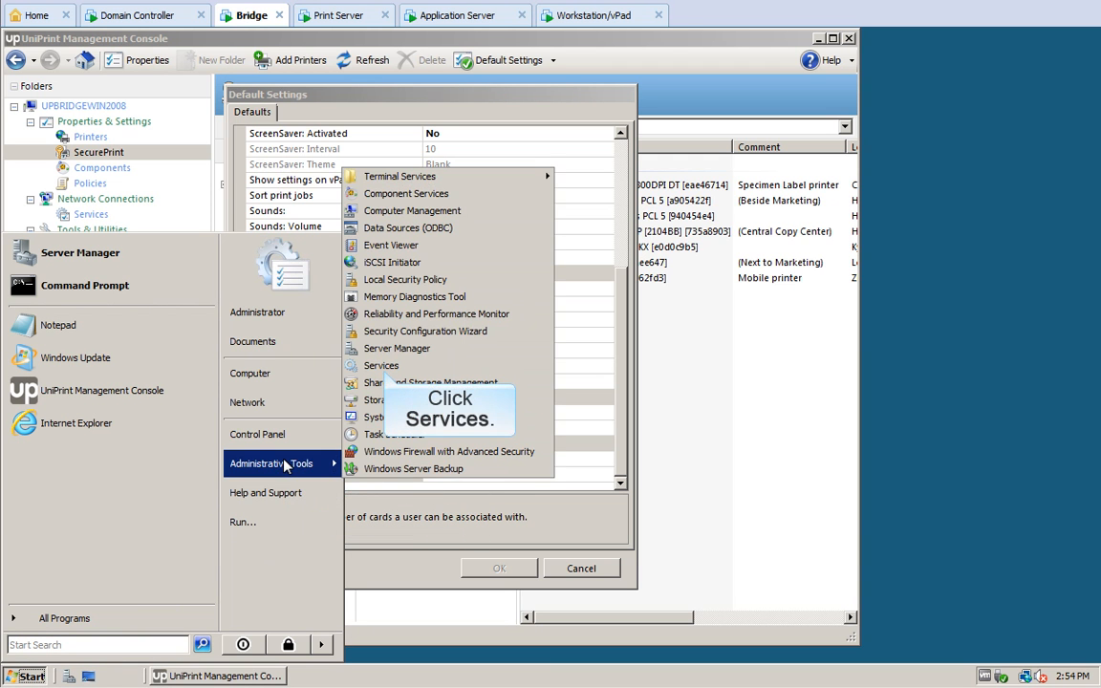
click(375, 365)
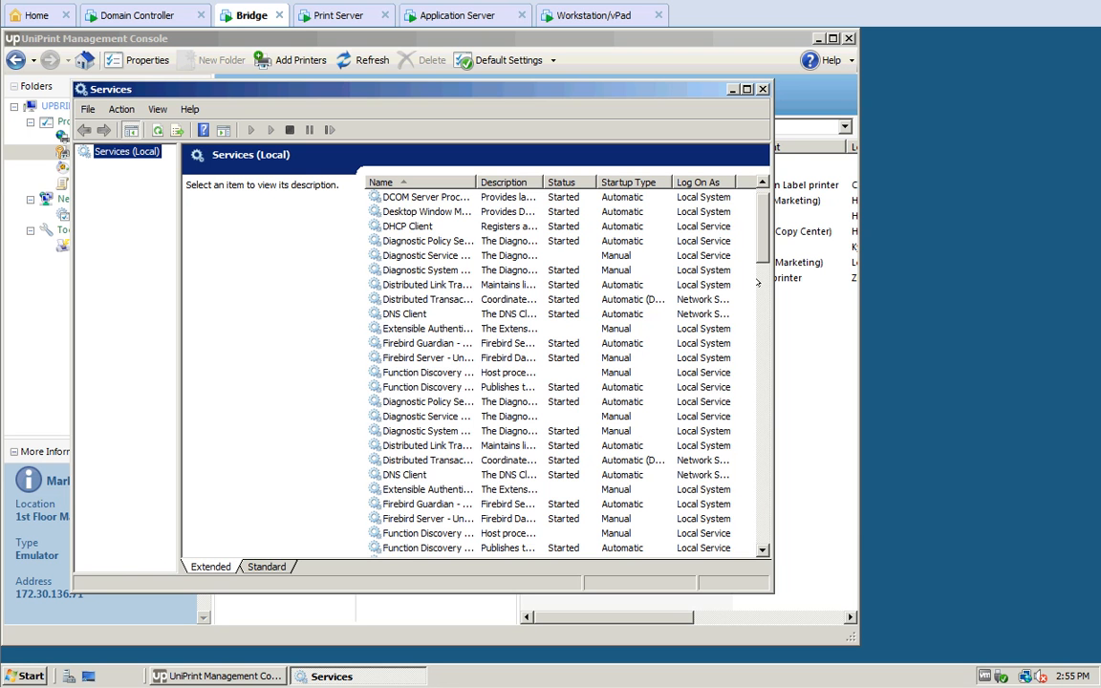
scroll(758, 283, down, 20)
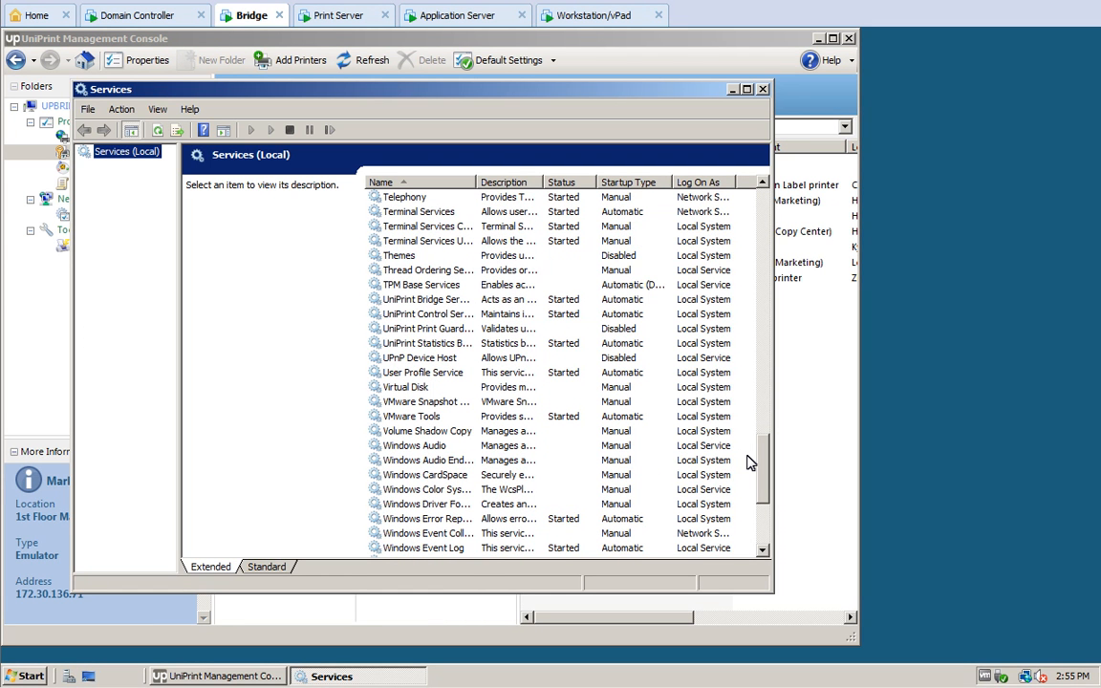
click(418, 329)
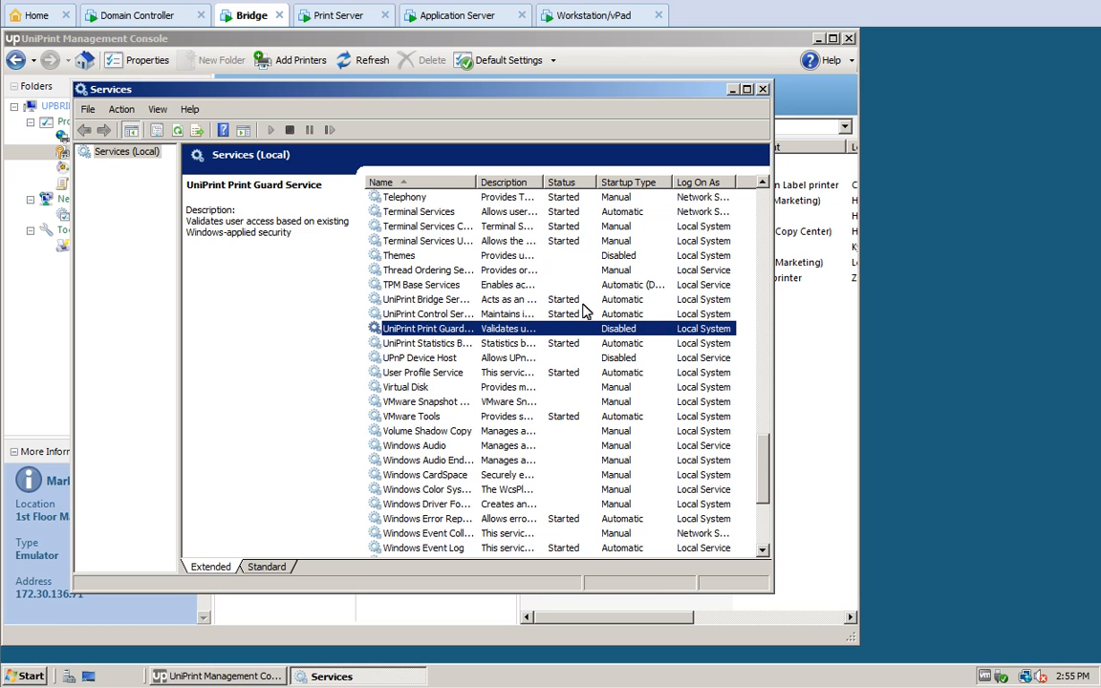
click(762, 88)
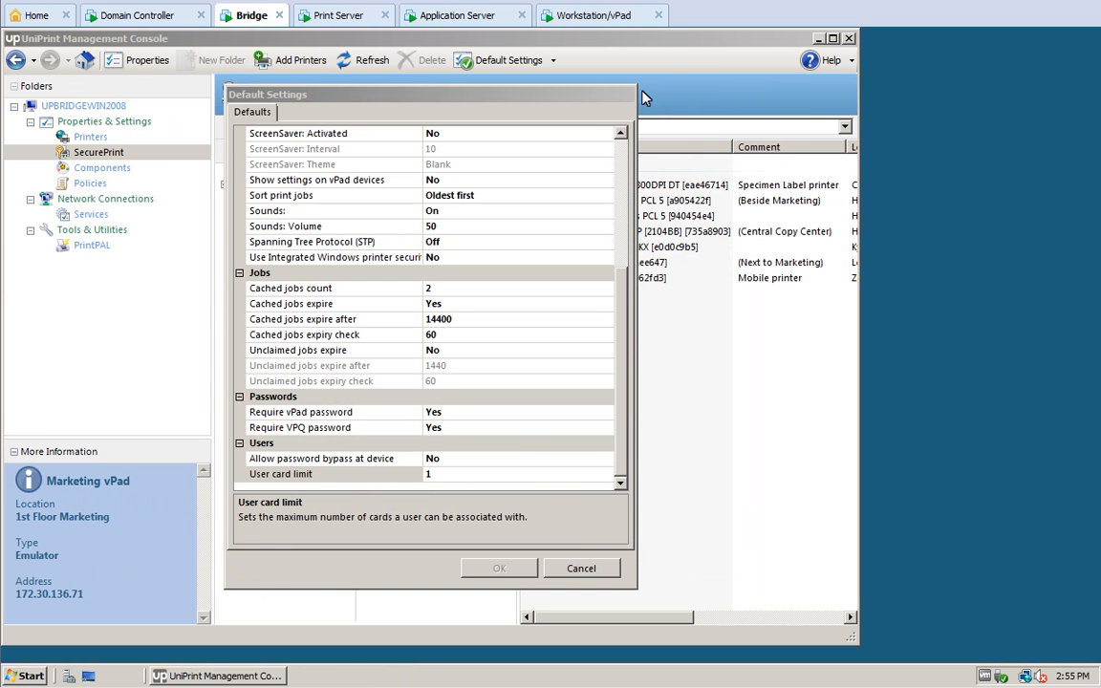
- Review the default for using Integrated Windows printer security and leave the default settings without saving changes
click(322, 262)
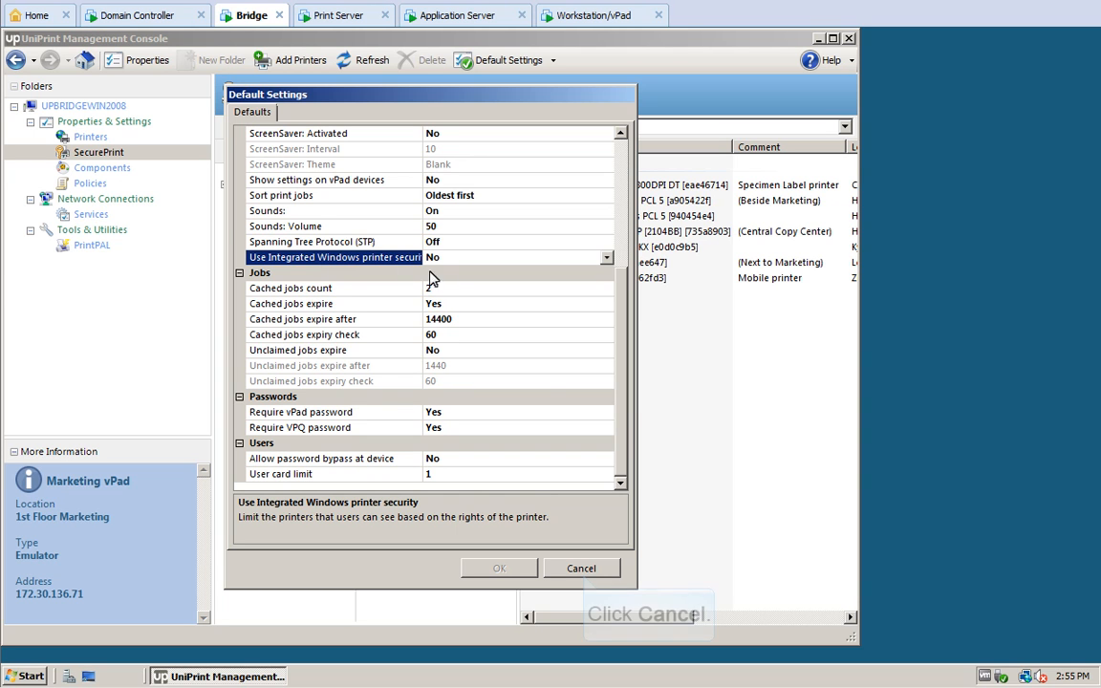
click(581, 569)
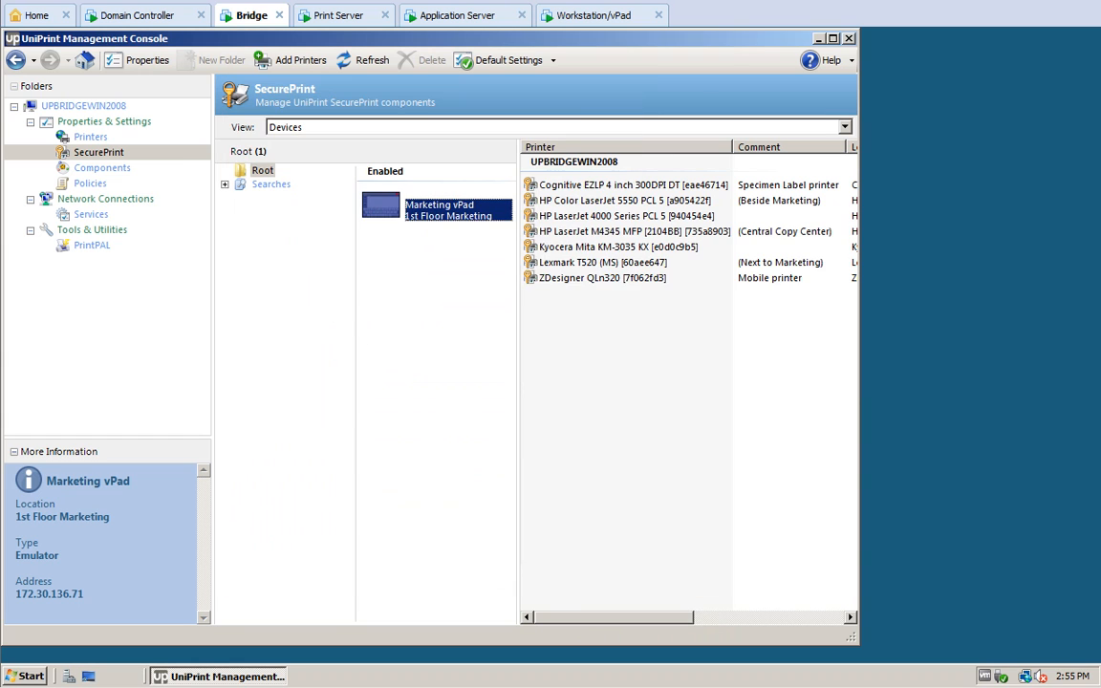